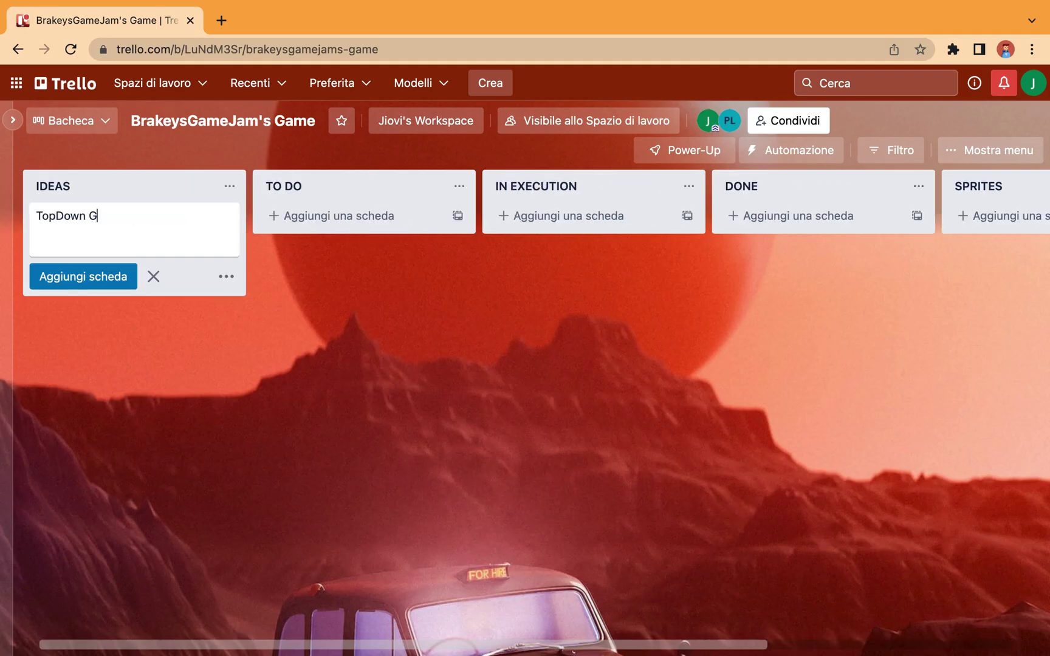
Add the 'TopDown Game' card and the two-characters-fighting-ghosts concept card to IDEAS.
{"action": "type", "text": "ame"}
{"action": "key", "text": "Return"}
{"action": "type", "text": "2 charachter in the game that they help heach others They have to combact with ghosts in a infested house Different abilities from each character Simple pixel arts sprites and with lower resolution"}
Add the 'TopDownMovement' and 'Enemy System for the ghosts' cards to TO DO.
{"action": "left_click", "coordinate": [332, 216]}
{"action": "type", "text": "TopDownMovement"}
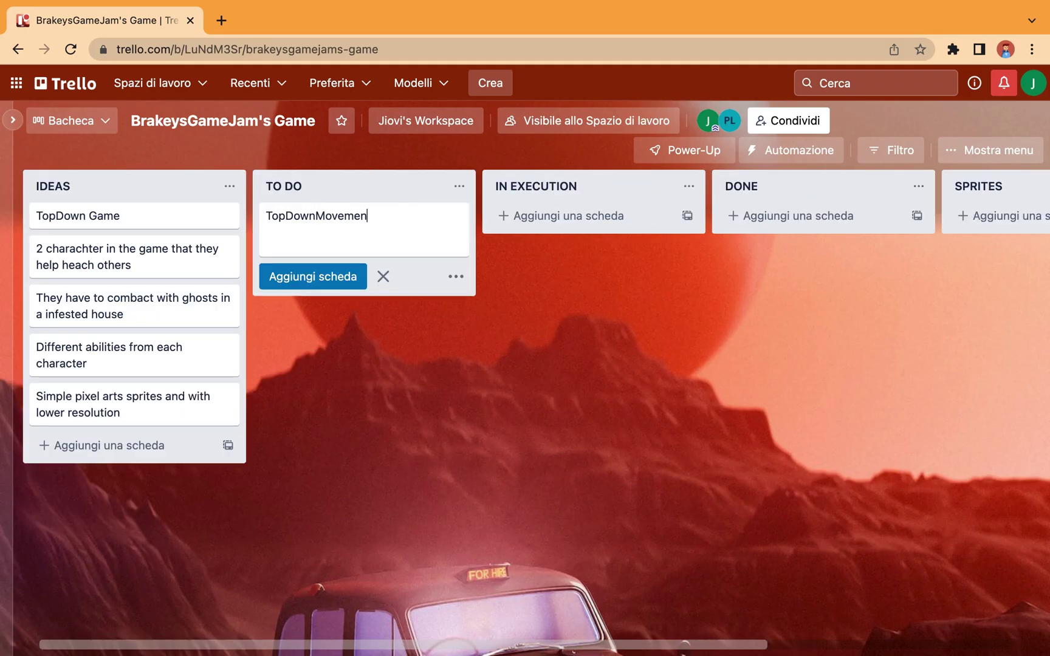
{"action": "key", "text": "Return"}
{"action": "type", "text": "Enemy System for the ghosts"}
{"action": "key", "text": "Return"}
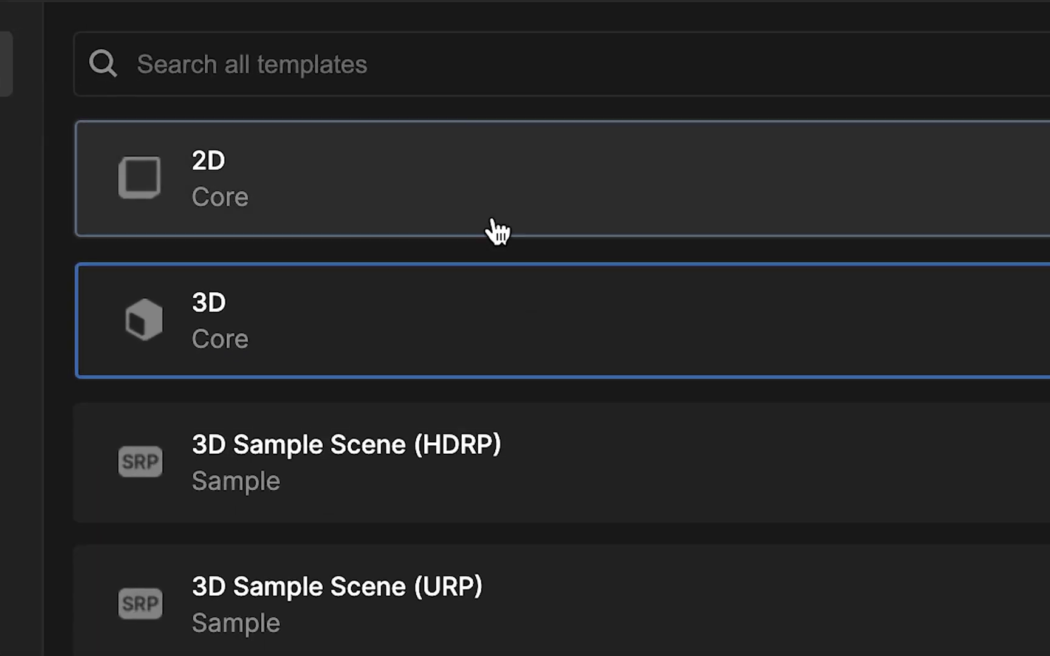
Create a 2D Core project and add a Square sprite named Player to the scene.
{"action": "left_click", "coordinate": [497, 230]}
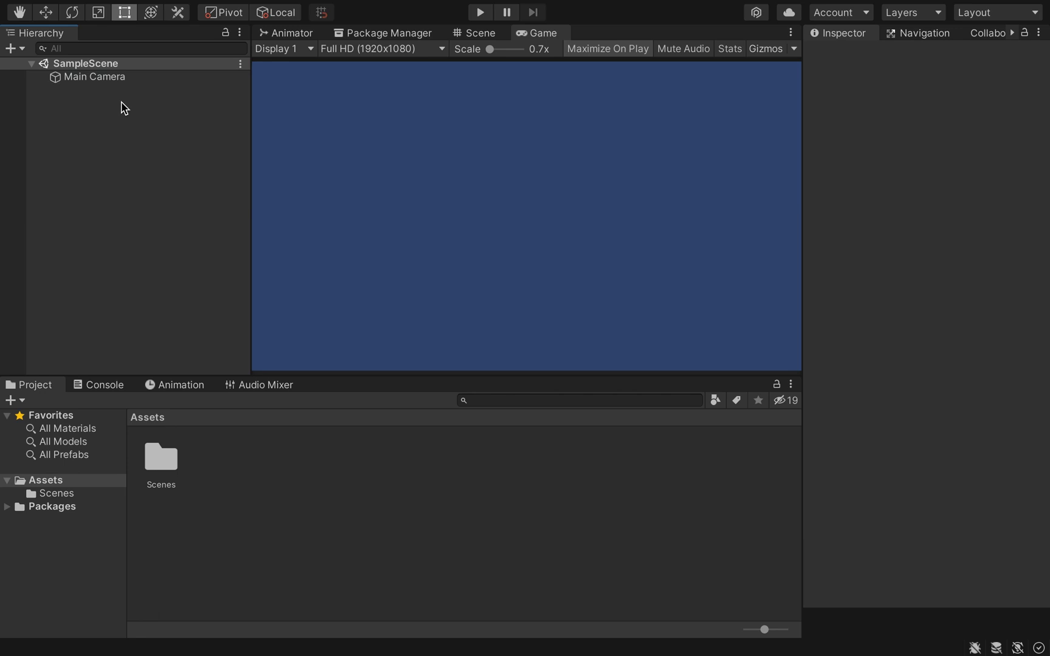
{"action": "right_click", "coordinate": [122, 105]}
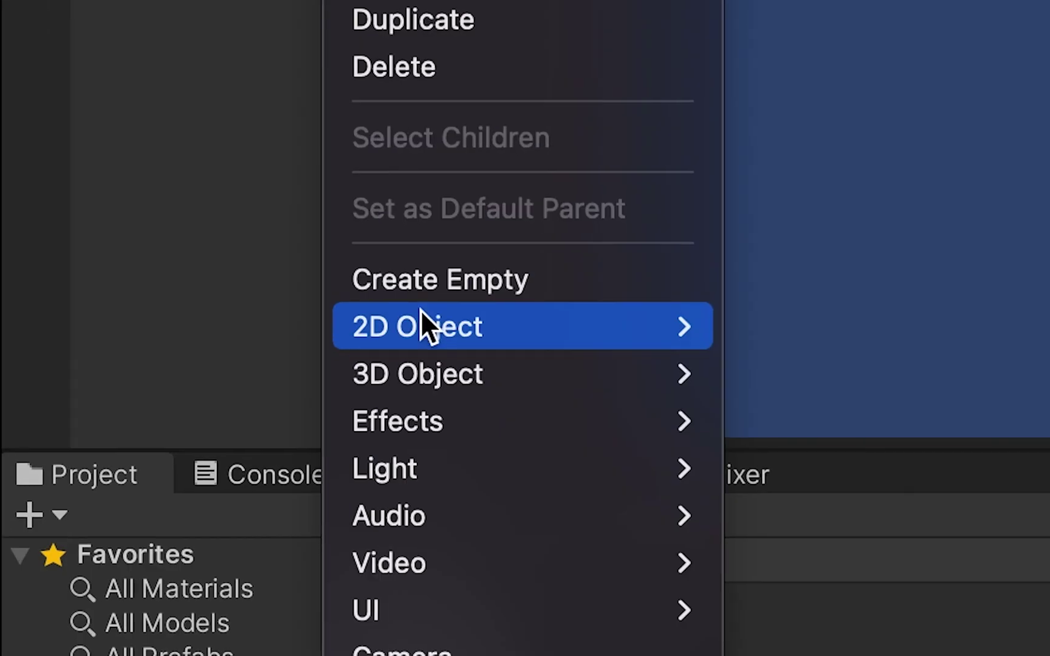
{"action": "mouse_move", "coordinate": [422, 327]}
{"action": "mouse_move", "coordinate": [796, 329]}
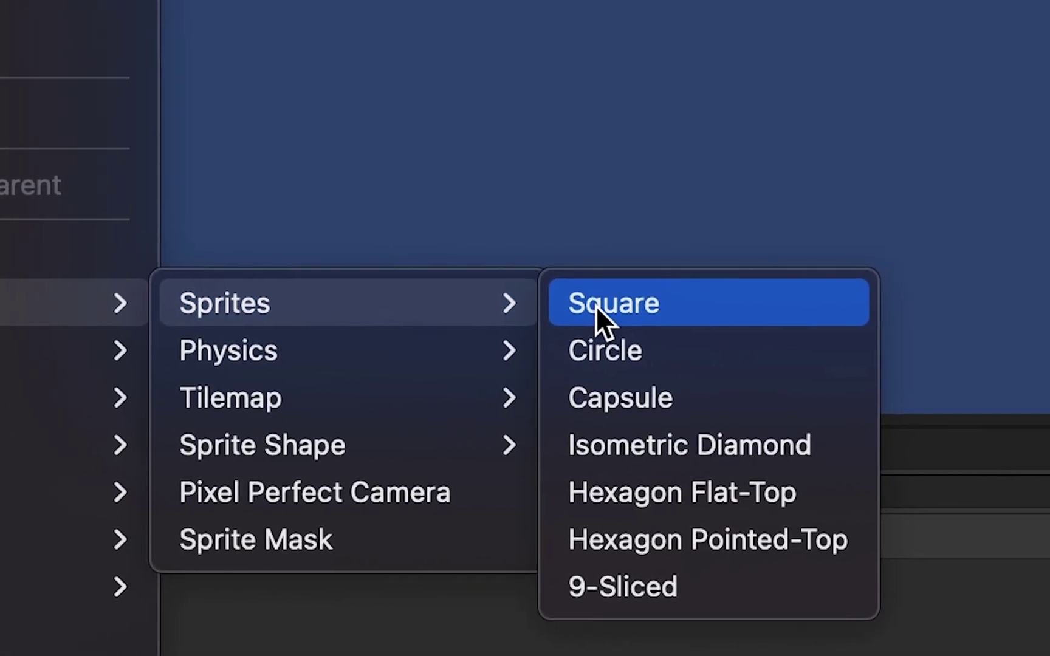
{"action": "left_click", "coordinate": [595, 307]}
{"action": "type", "text": "Pl"}
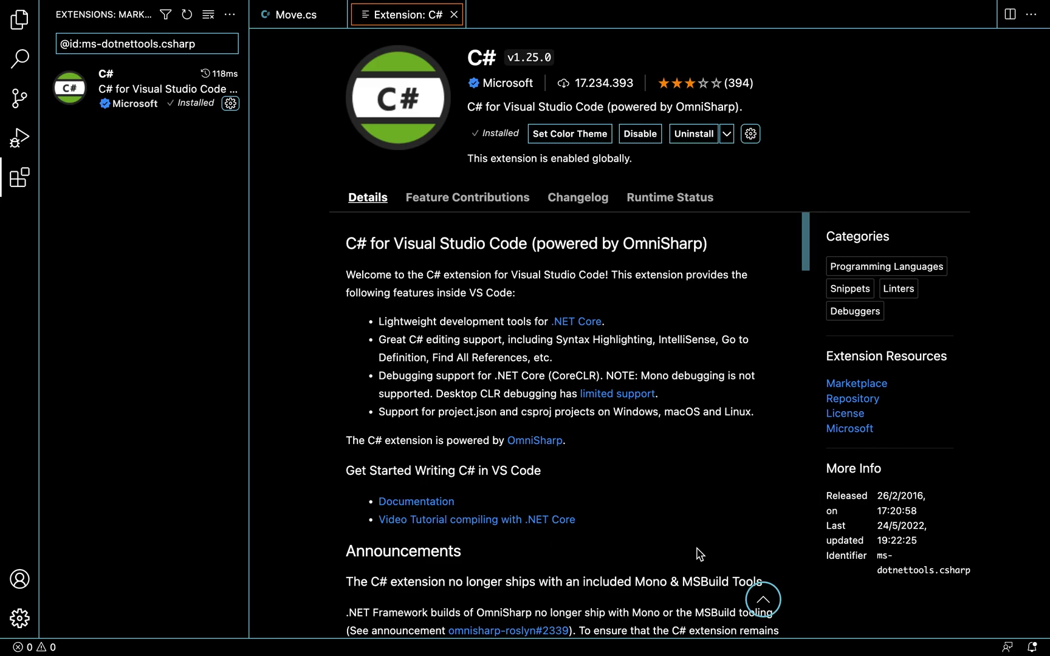
Scroll through the Movement script in Move.cs.
{"action": "scroll", "coordinate": [504, 280], "scroll_direction": "down", "scroll_amount": 8}
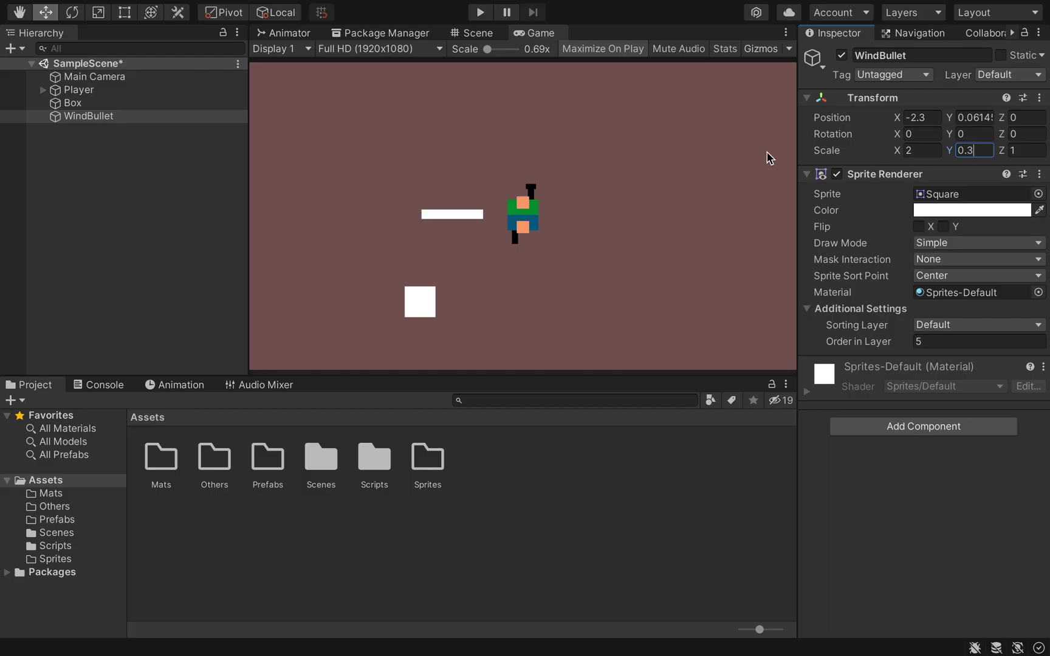
Add a Box Collider 2D component to WindBullet and review its settings.
{"action": "left_click", "coordinate": [895, 427]}
{"action": "type", "text": "box"}
{"action": "left_click", "coordinate": [881, 459]}
{"action": "left_click", "coordinate": [1028, 326]}
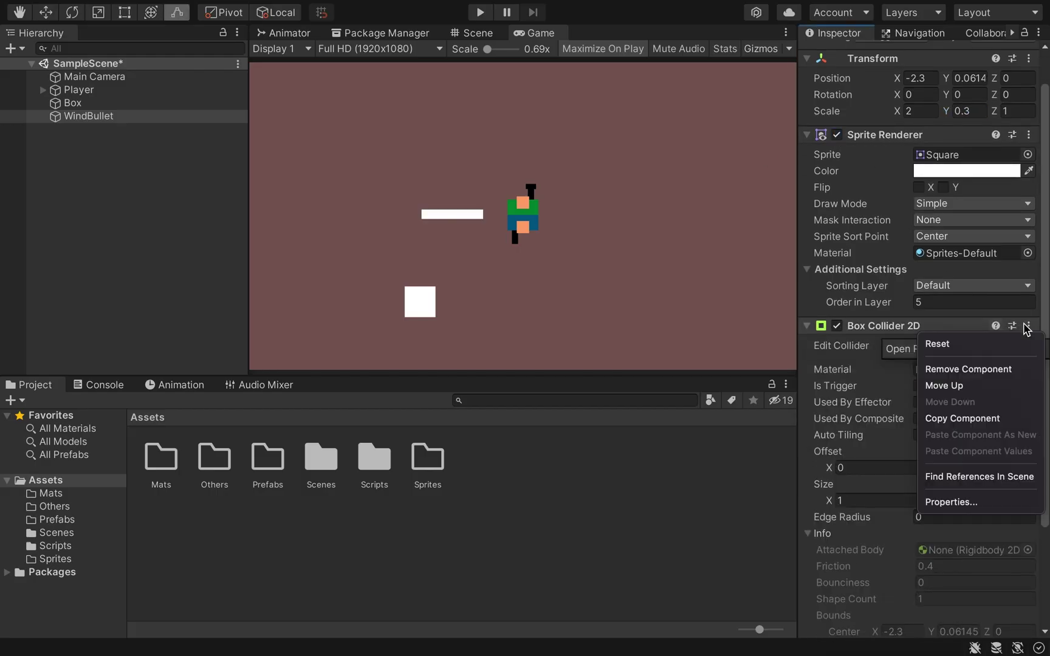
{"action": "scroll", "coordinate": [851, 426], "scroll_direction": "up", "scroll_amount": 2}
{"action": "scroll", "coordinate": [482, 212], "scroll_direction": "up", "scroll_amount": 5}
{"action": "scroll", "coordinate": [483, 213], "scroll_direction": "down", "scroll_amount": 3}
Playtest the game, then move the TopDownMovement and shoot-function cards to DONE.
{"action": "key", "text": "ctrl+p"}
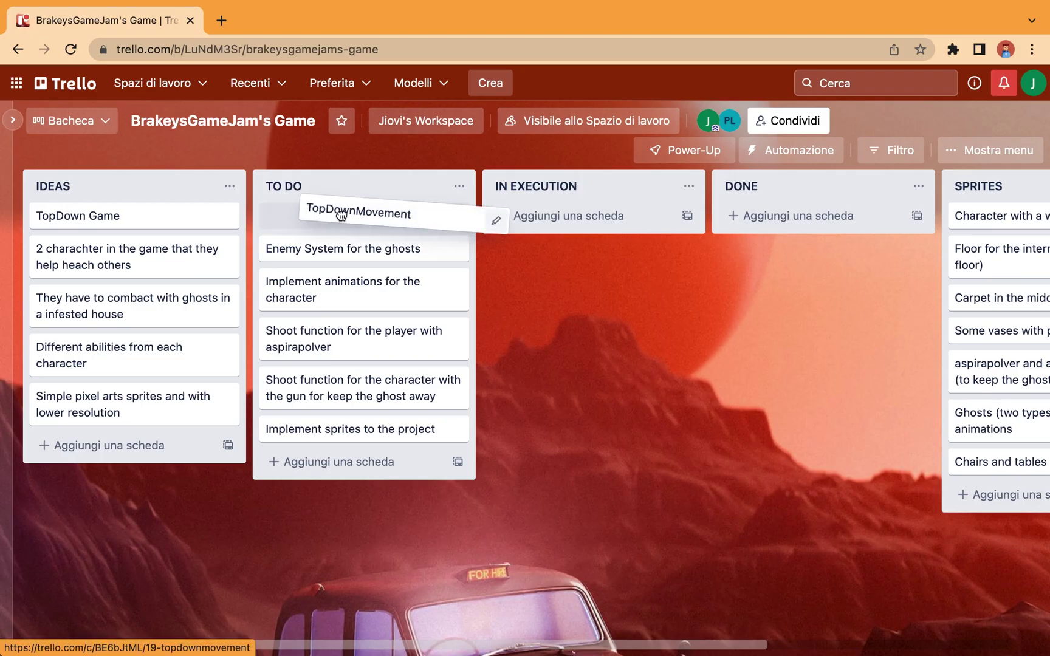
{"action": "left_click_drag", "start_coordinate": [341, 216], "coordinate": [649, 236]}
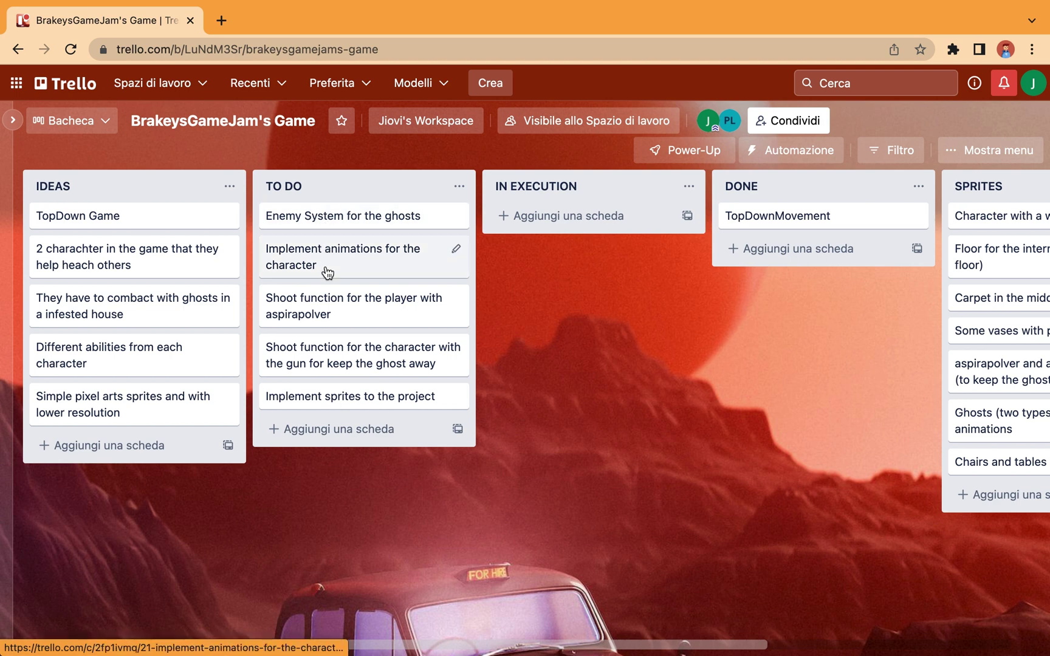
{"action": "left_click_drag", "start_coordinate": [328, 353], "coordinate": [734, 251]}
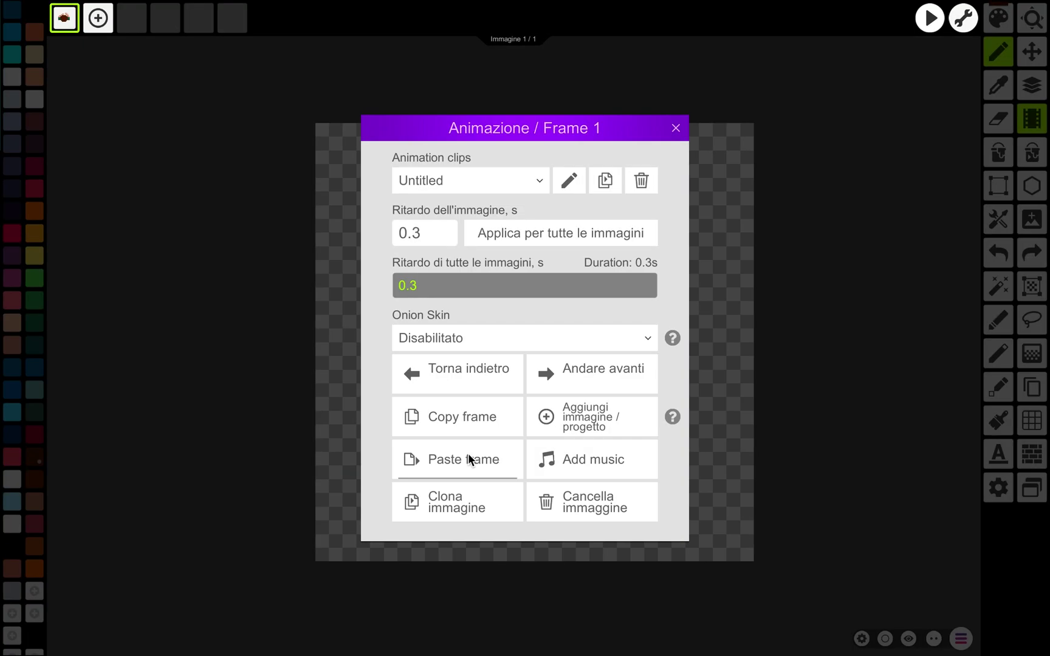
Close the Animazione settings with the 0.3 s frame delay applied.
{"action": "key", "text": "Escape"}
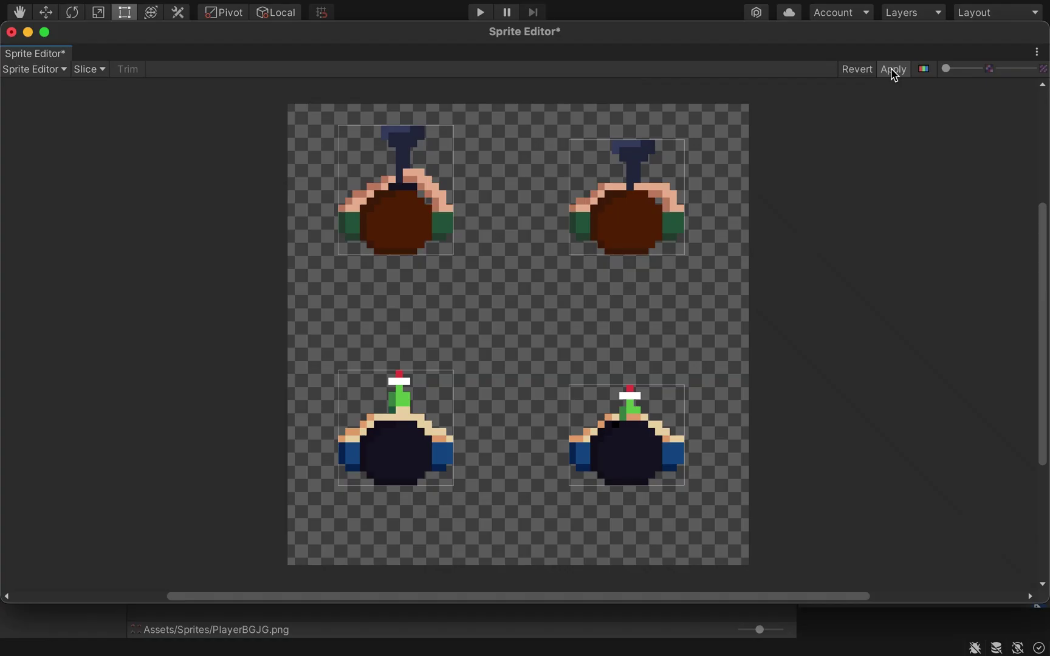
Close the Sprite Editor and duplicate the GroundsTileSet_4 object.
{"action": "left_click", "coordinate": [12, 33]}
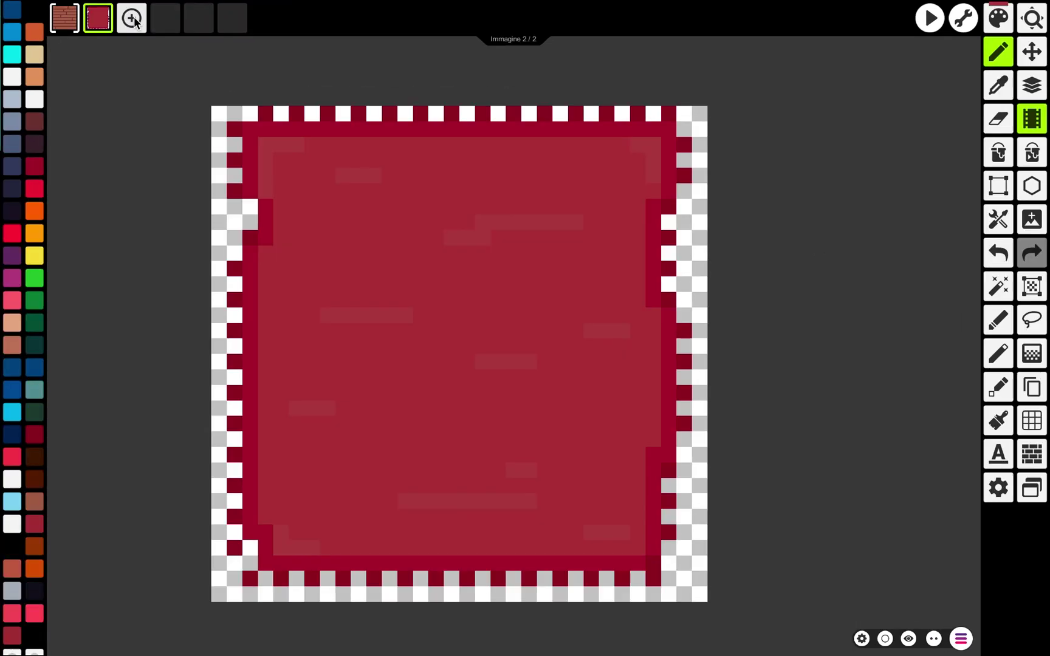
{"action": "mouse_move", "coordinate": [135, 24]}
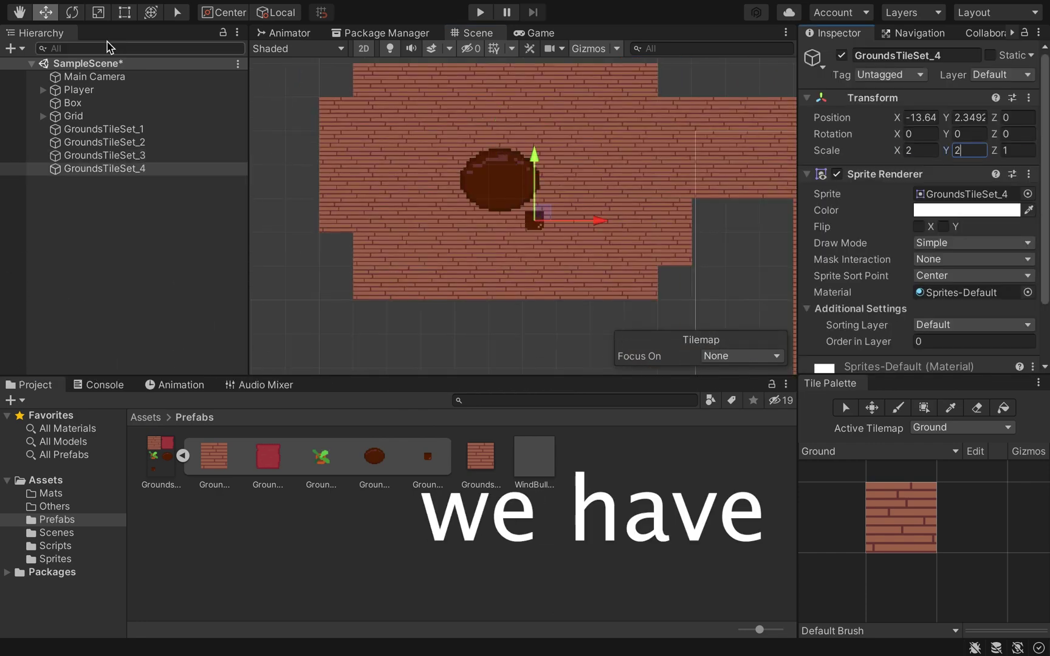
{"action": "key", "text": "ctrl+d"}
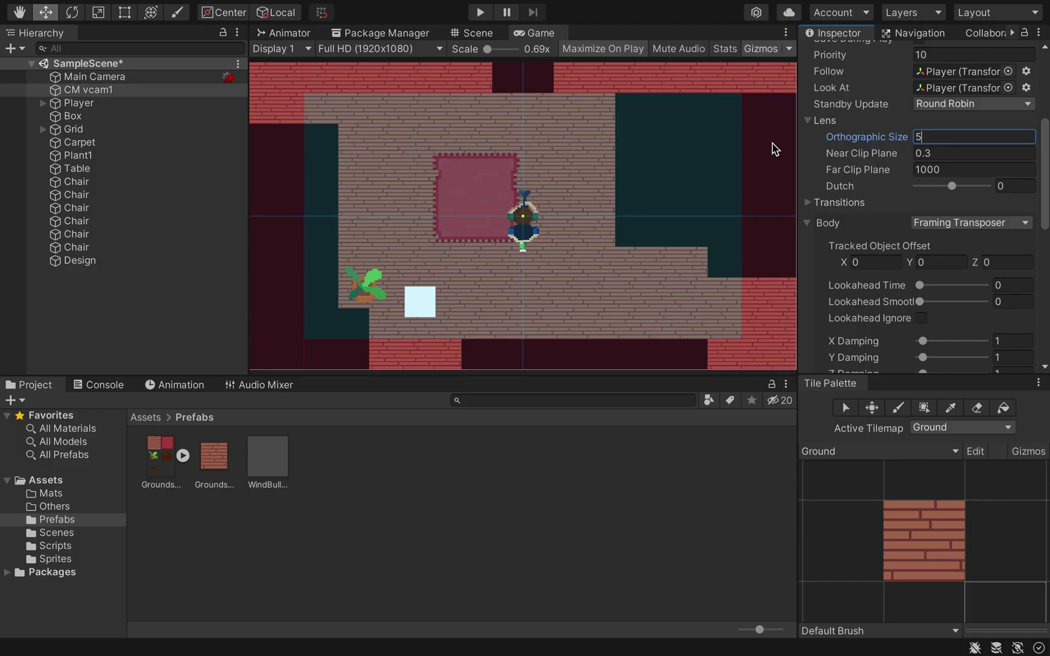
Playtest the follow camera by walking the player with W, A, S, then restart play.
{"action": "left_click", "coordinate": [480, 12]}
{"action": "key", "text": "w"}
{"action": "key", "text": "a"}
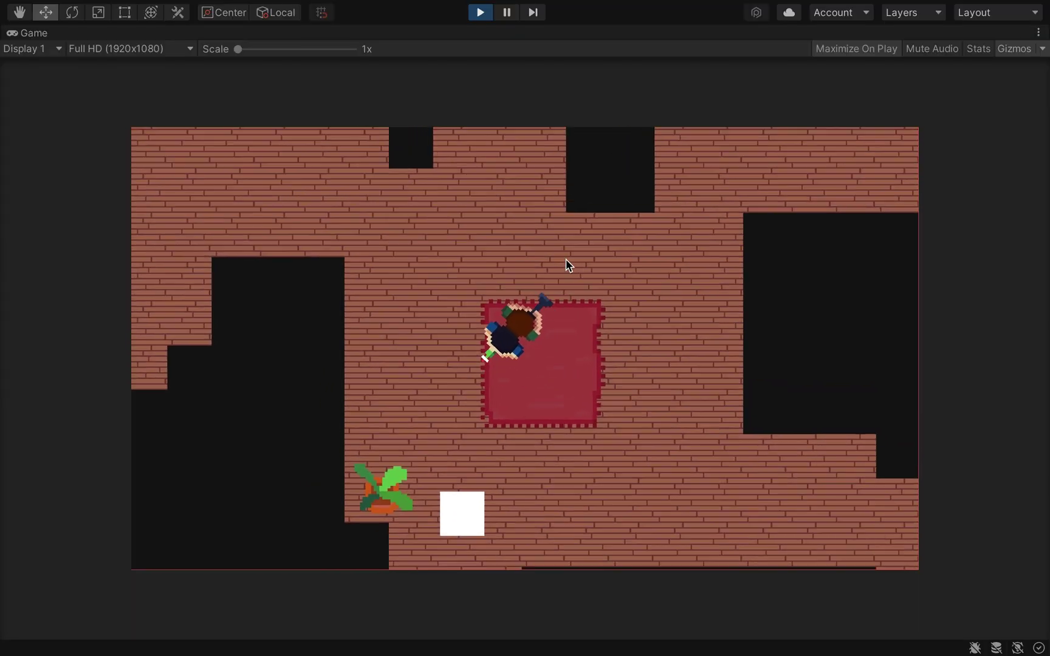
{"action": "key", "text": "a"}
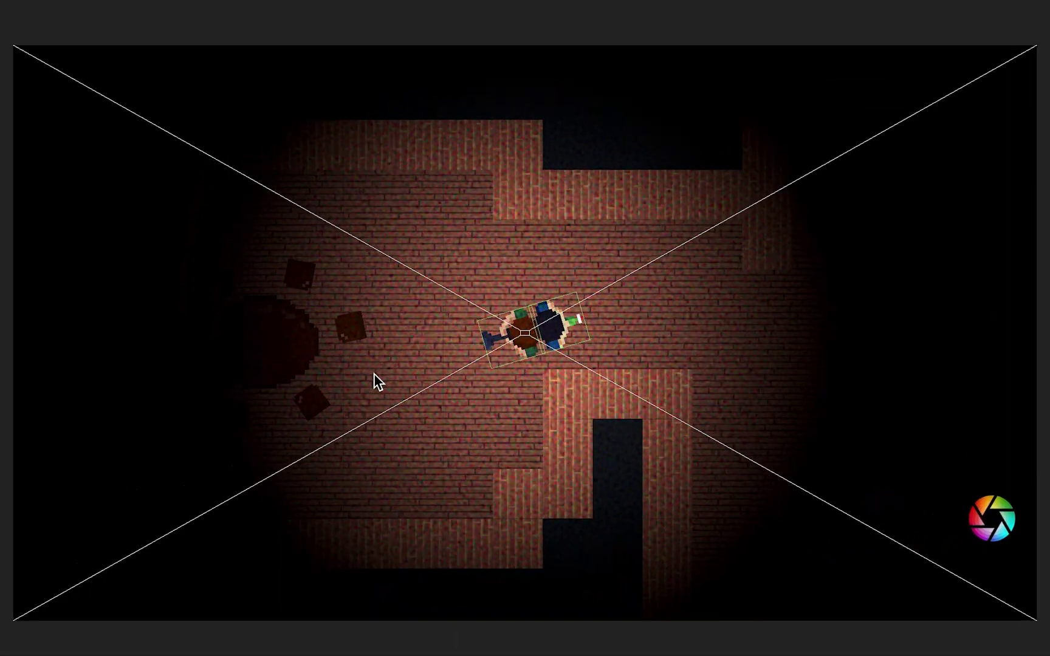
{"action": "key", "text": "a"}
{"action": "key", "text": "w"}
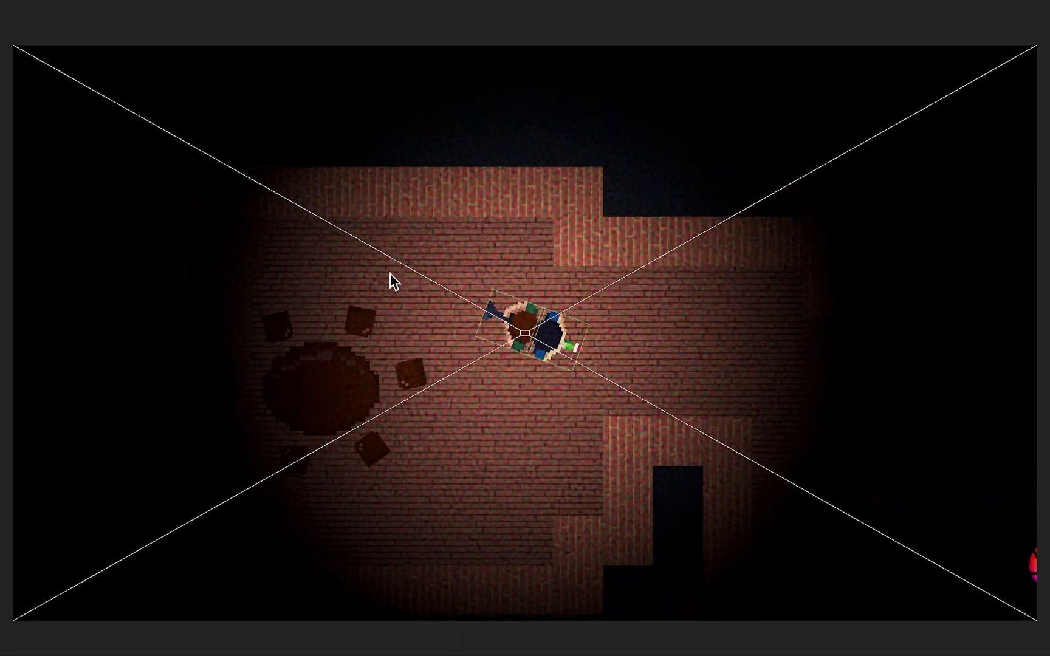
{"action": "key", "text": "s"}
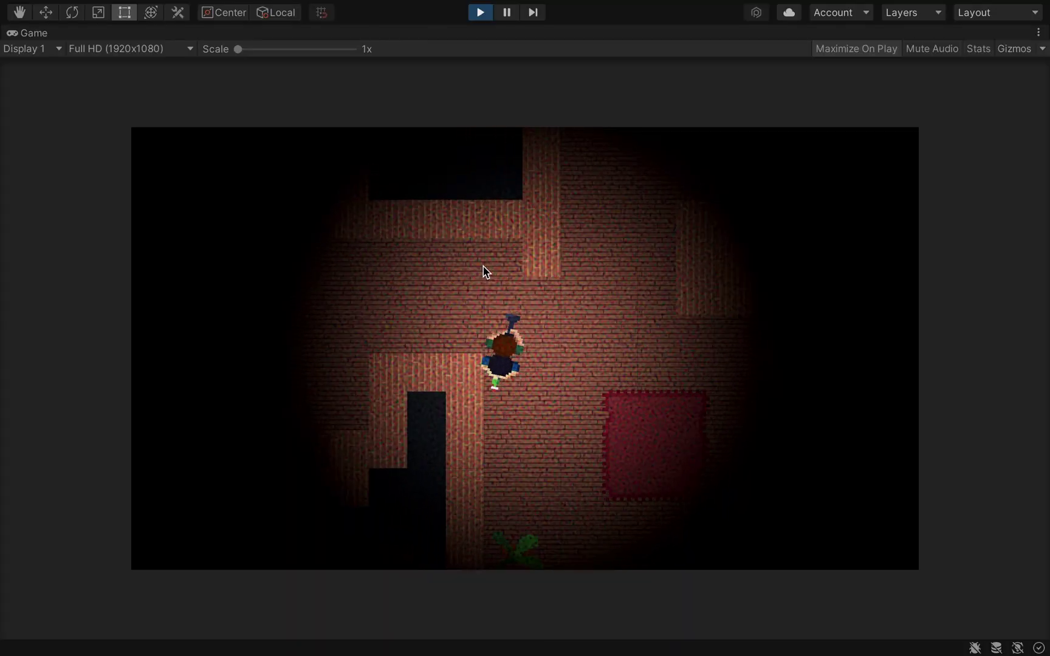
{"action": "key", "text": "ctrl+p"}
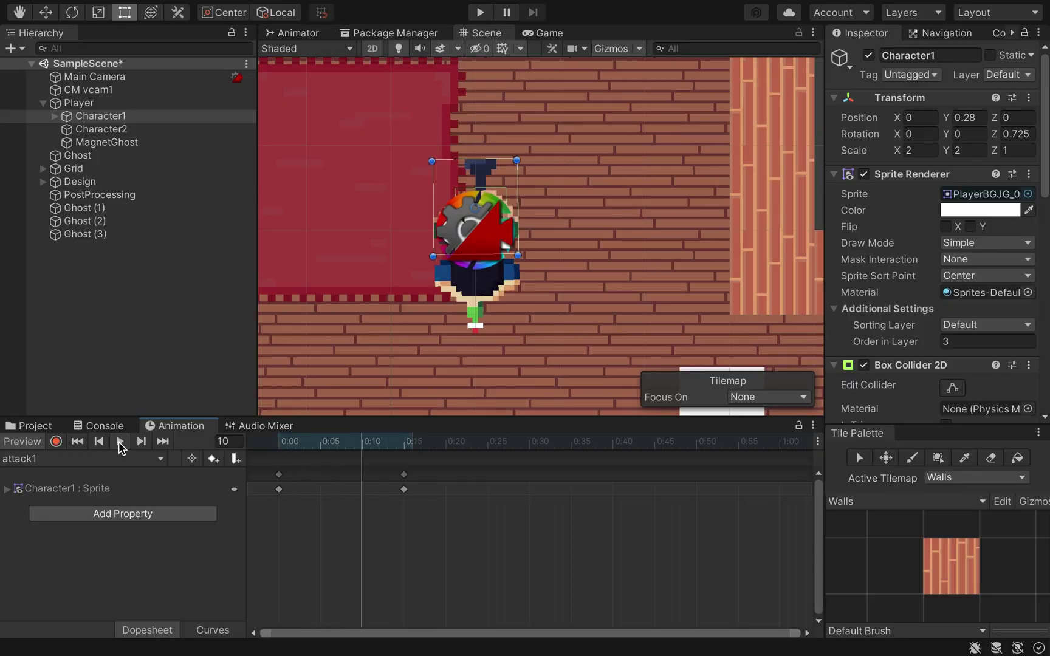
{"action": "key", "text": "ctrl+p"}
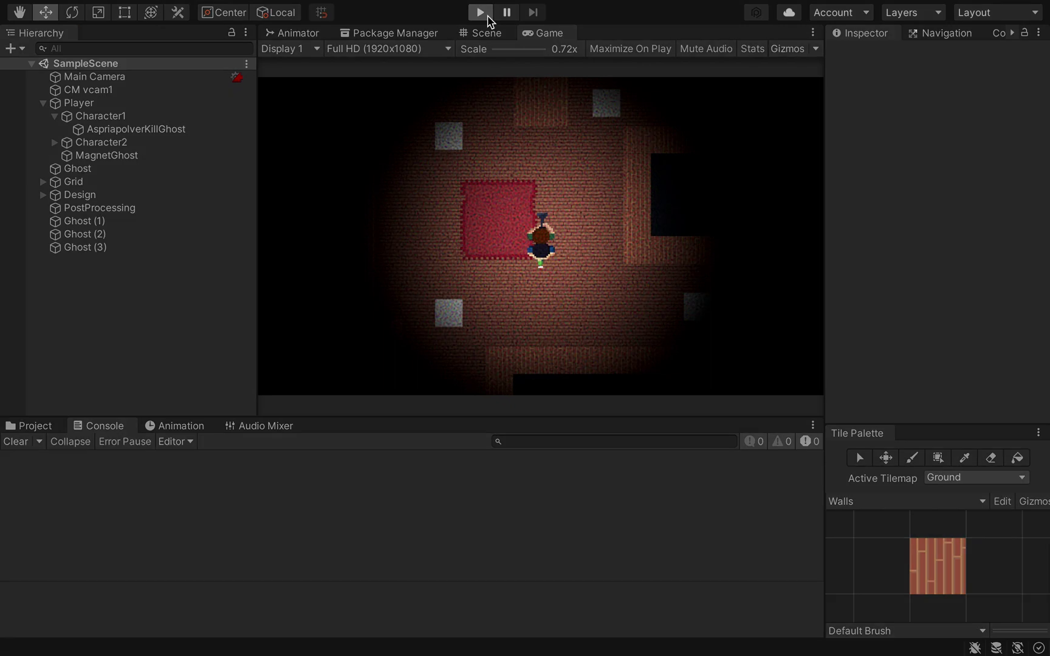
{"action": "key", "text": "s"}
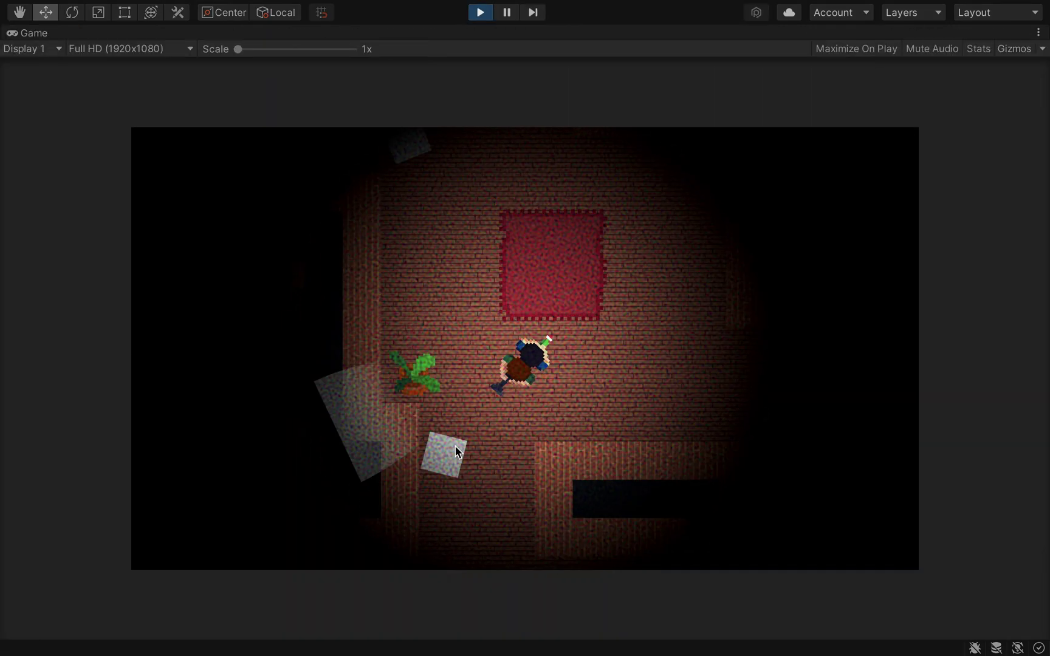
{"action": "key", "text": "w"}
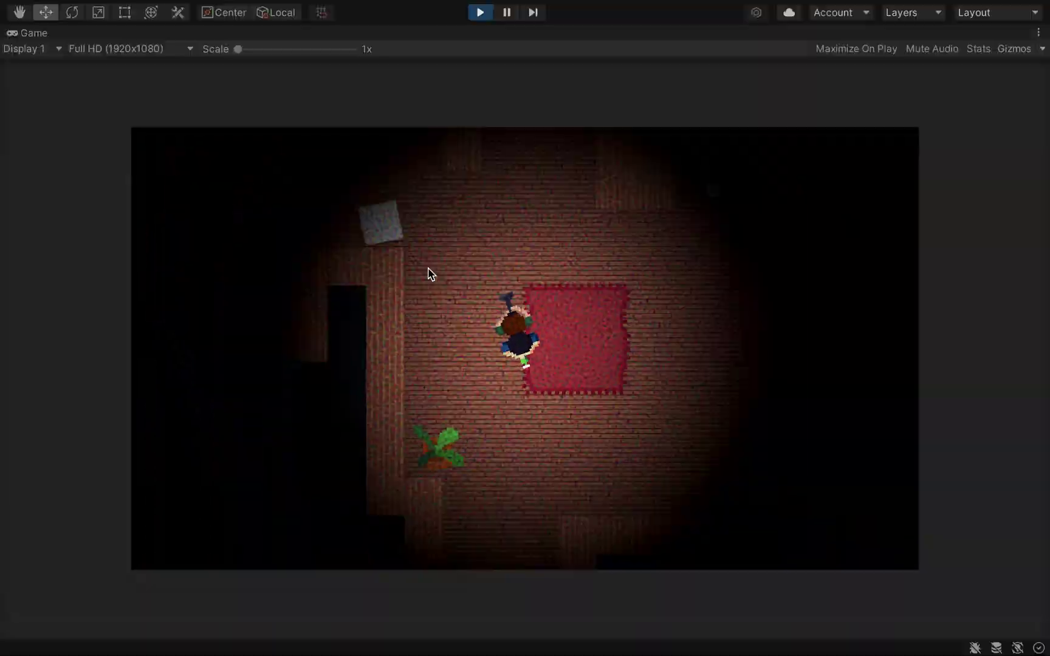
{"action": "key", "text": "w"}
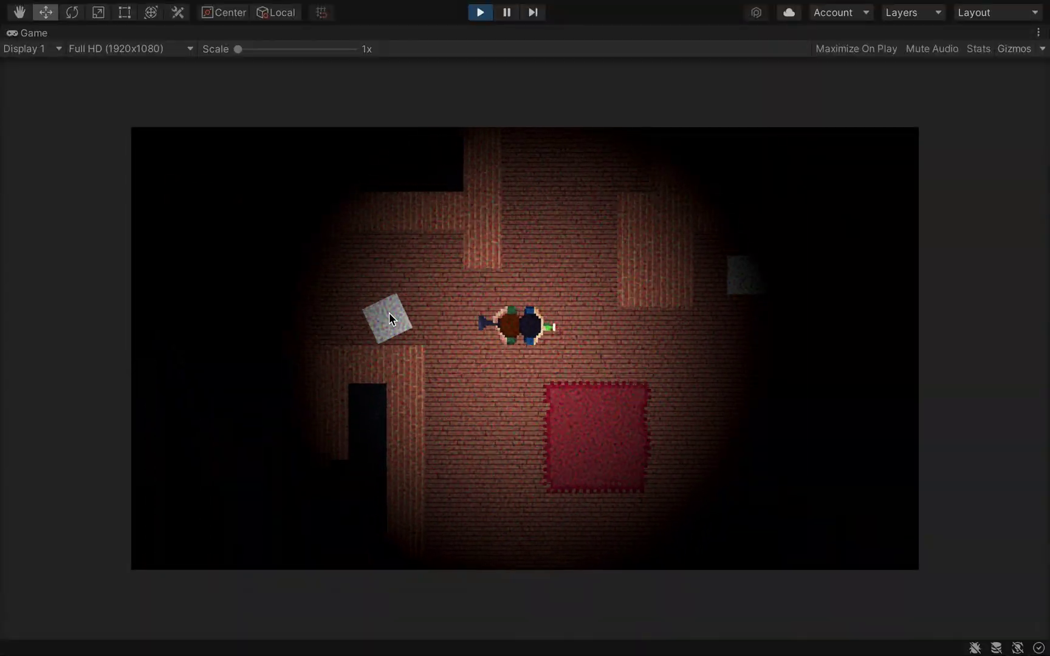
{"action": "key", "text": "s"}
{"action": "key", "text": "d"}
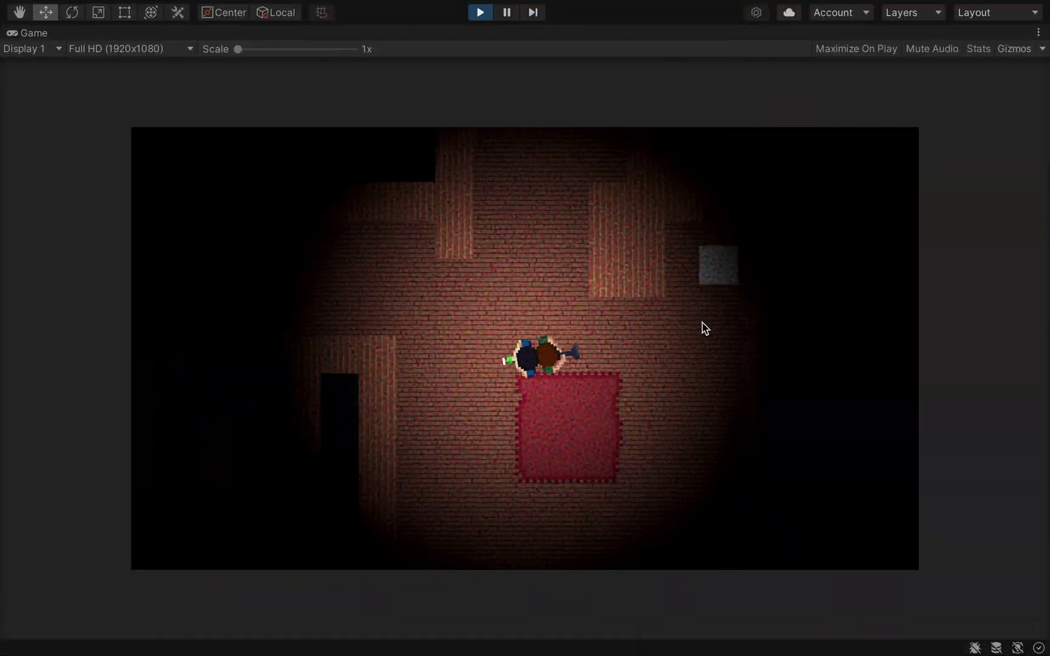
{"action": "key", "text": "w"}
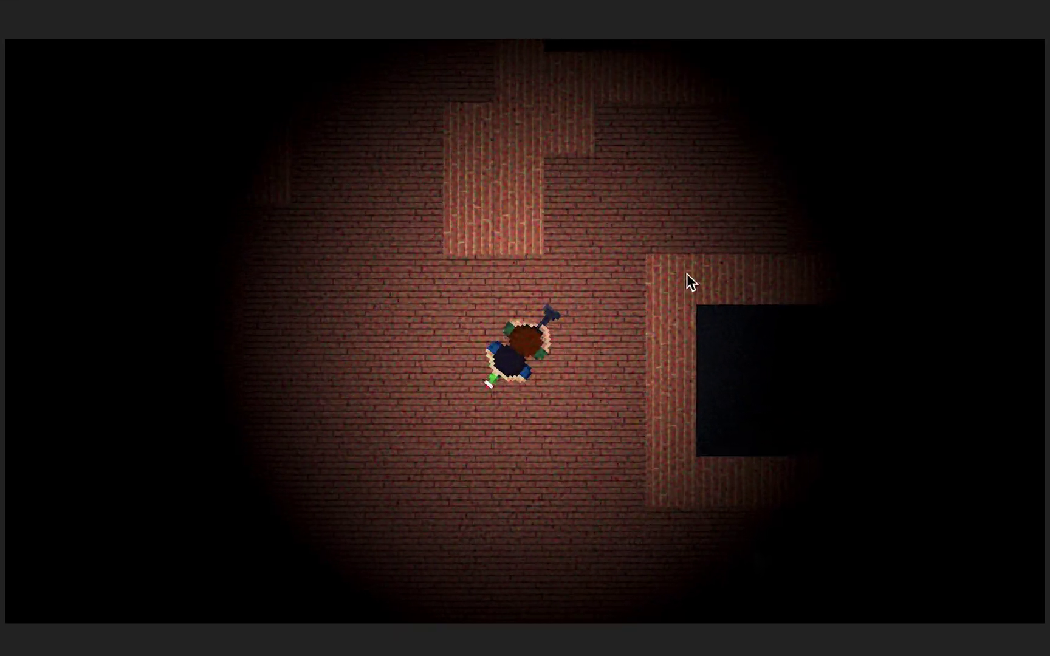
{"action": "key", "text": "s"}
{"action": "key", "text": "d"}
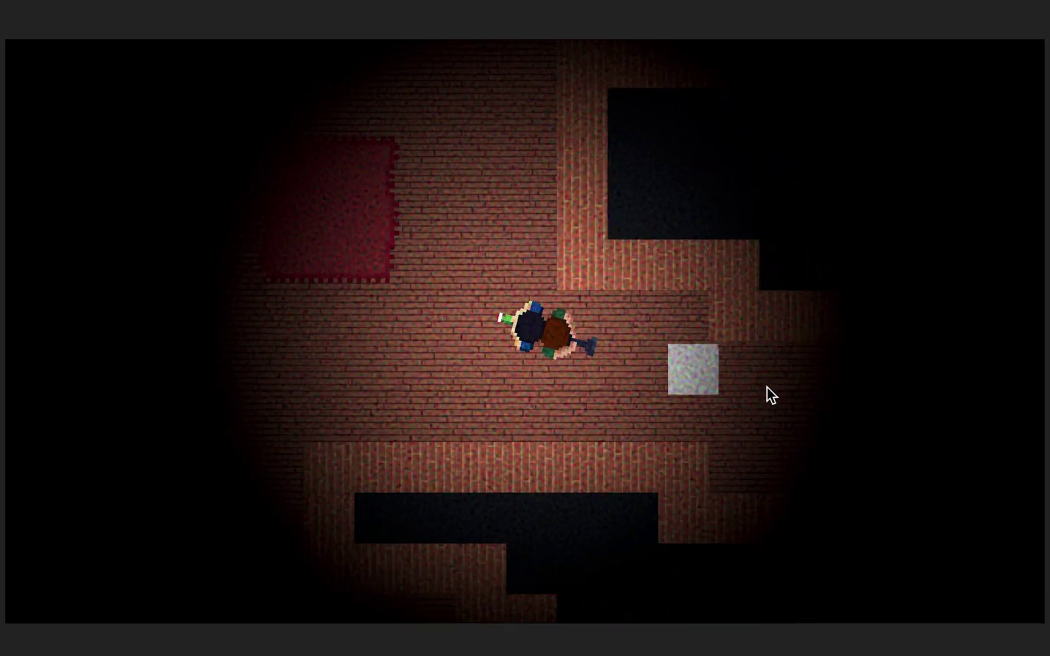
{"action": "key", "text": "a"}
{"action": "key", "text": "w"}
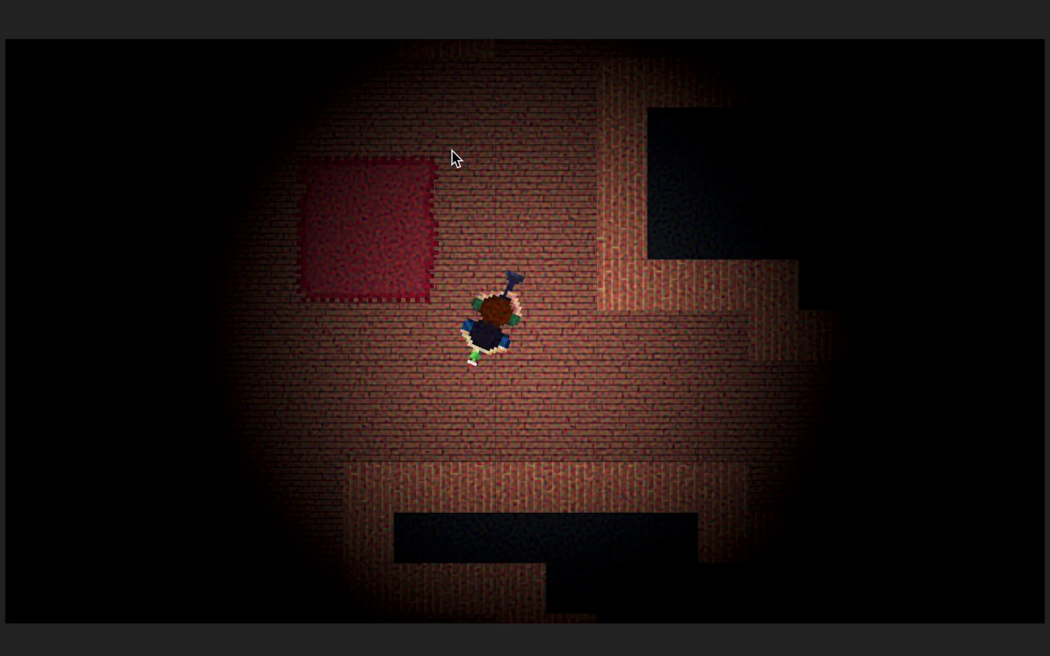
{"action": "key", "text": "w"}
{"action": "key", "text": "a"}
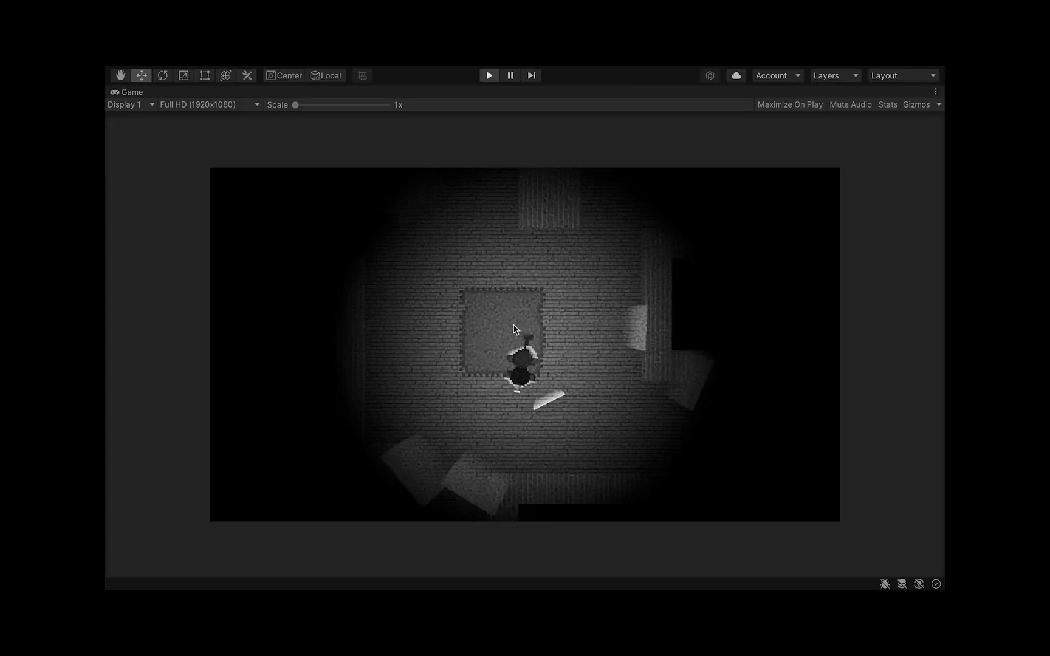
Move a finished card to another list and add 'HealthSystem for the player' to TO DO.
{"action": "key", "text": "s"}
{"action": "key", "text": "w"}
{"action": "left_click_drag", "start_coordinate": [592, 322], "coordinate": [821, 322]}
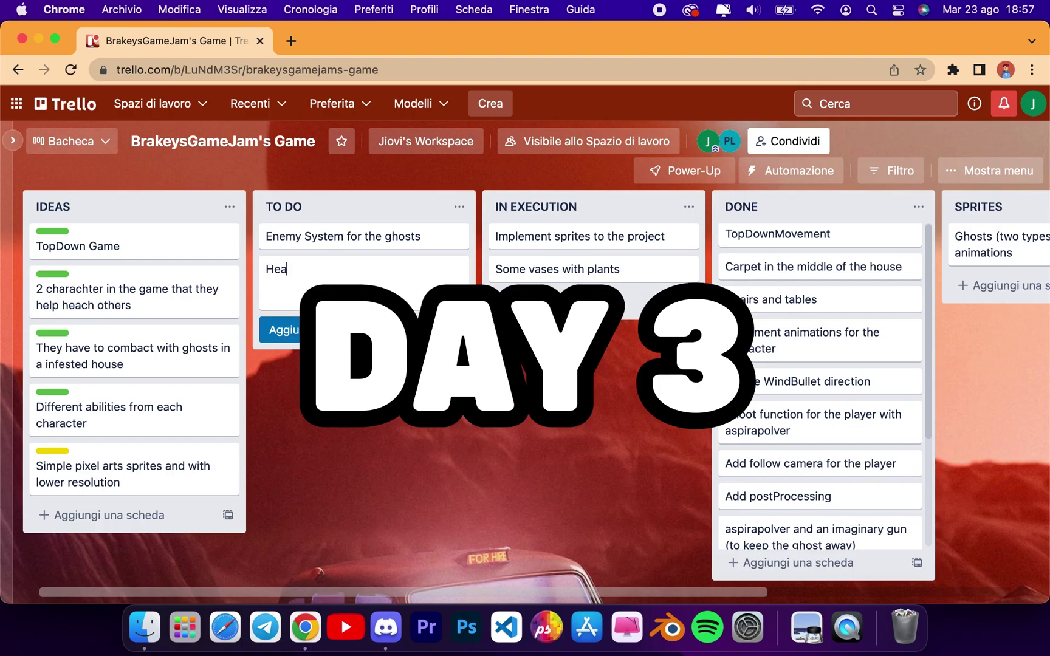
{"action": "type", "text": "lthSystem for the player"}
{"action": "key", "text": "Return"}
Add 'Add some sounds', 'Menu' and 'Pause Credits Options' cards to TO DO.
{"action": "type", "text": "Add some sounds"}
{"action": "key", "text": "Return"}
{"action": "type", "text": "Menu"}
{"action": "key", "text": "Return"}
{"action": "type", "text": "Pause Credits Options"}
{"action": "key", "text": "Return"}
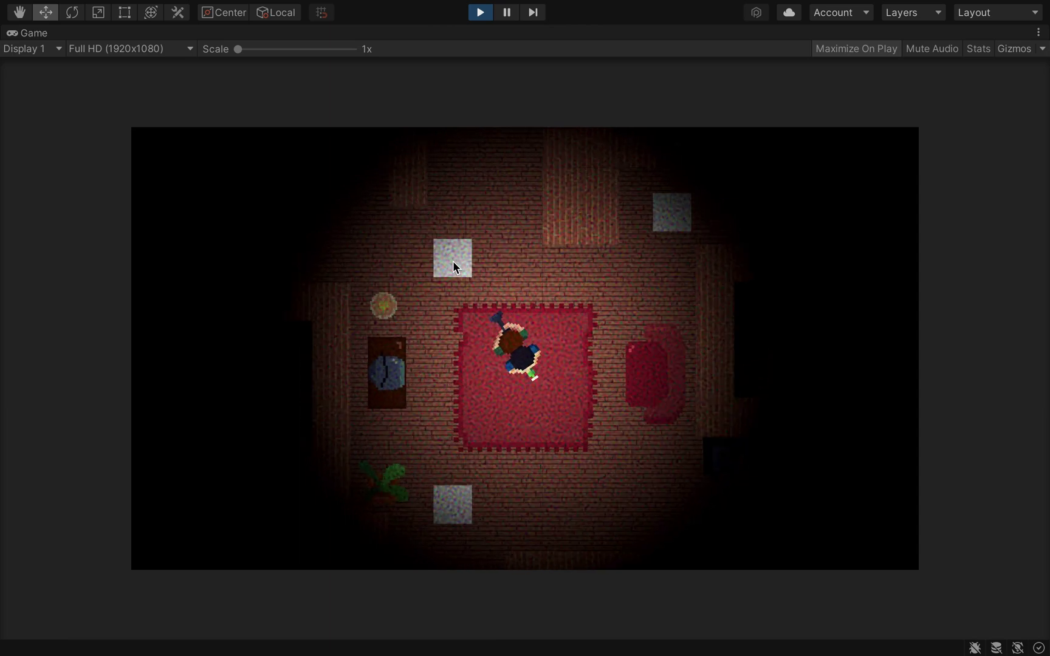
{"action": "key", "text": "w+a"}
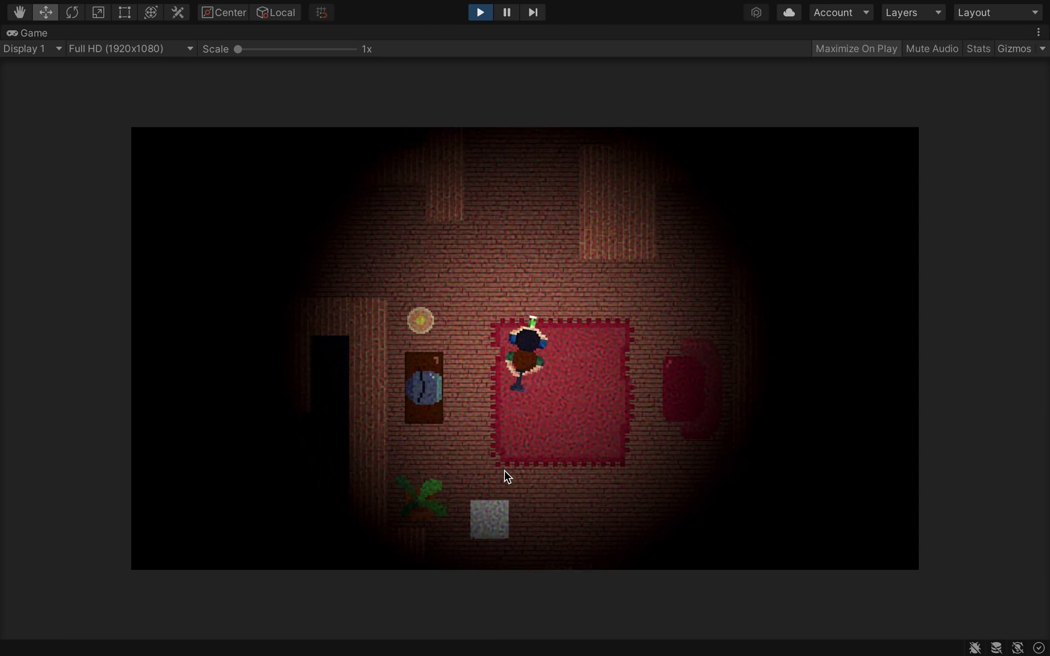
{"action": "key", "text": "s"}
{"action": "key", "text": "d"}
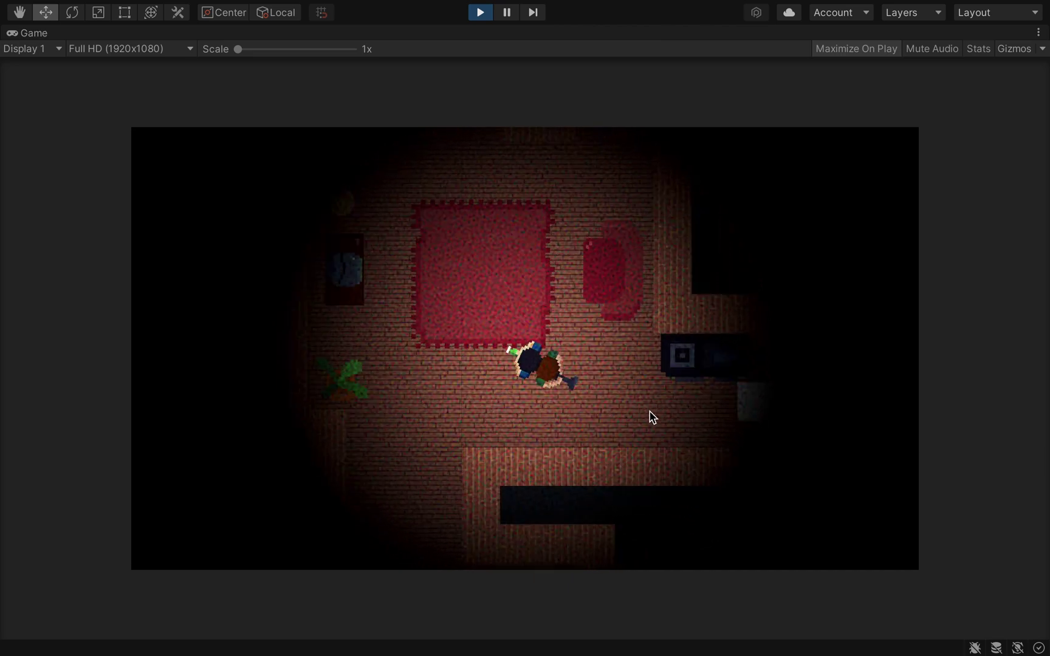
{"action": "key", "text": "s+d"}
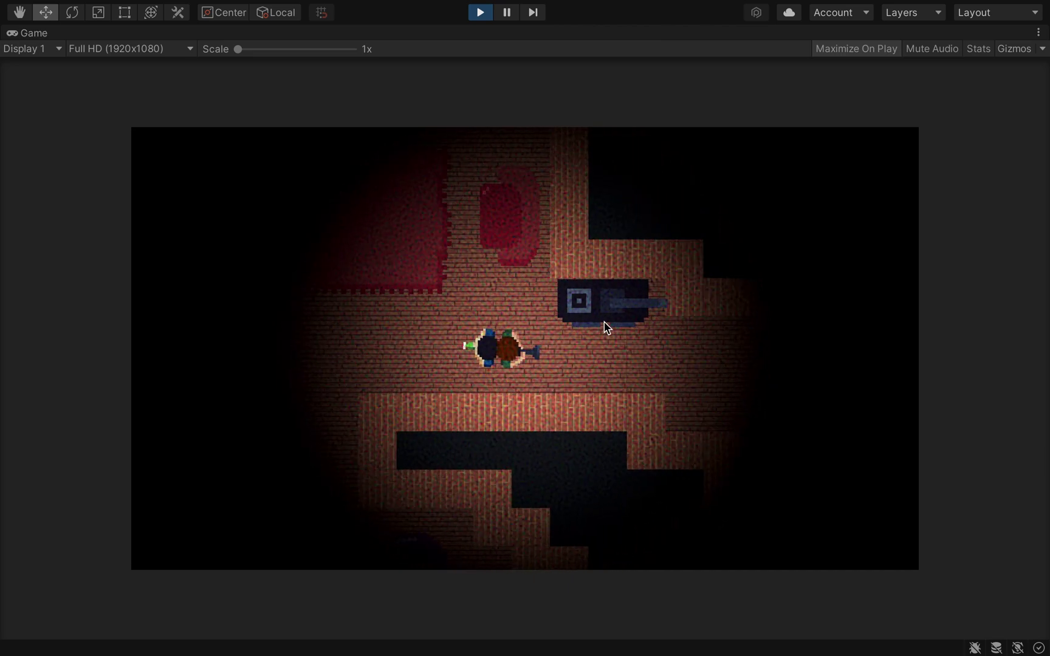
{"action": "key", "text": "a"}
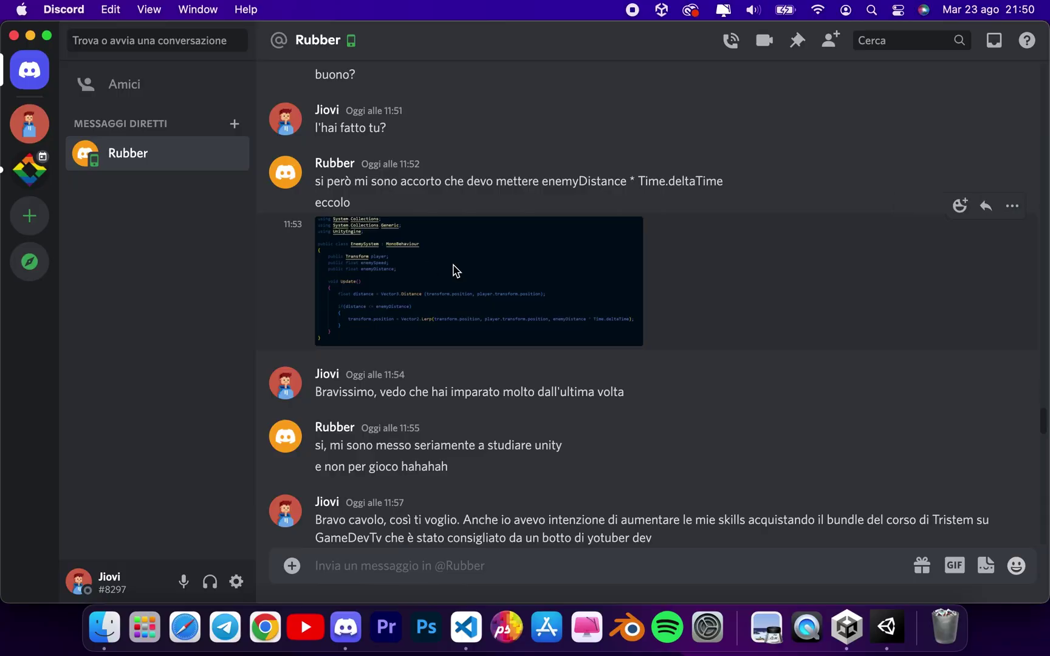
{"action": "left_click", "coordinate": [456, 271]}
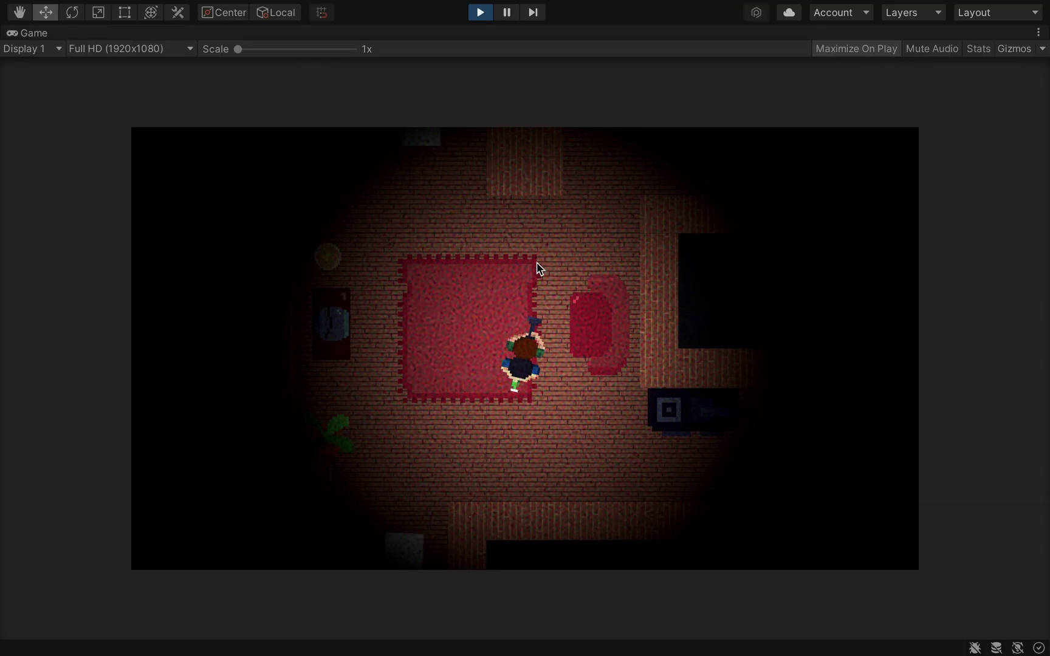
{"action": "key", "text": "a"}
{"action": "key", "text": "s"}
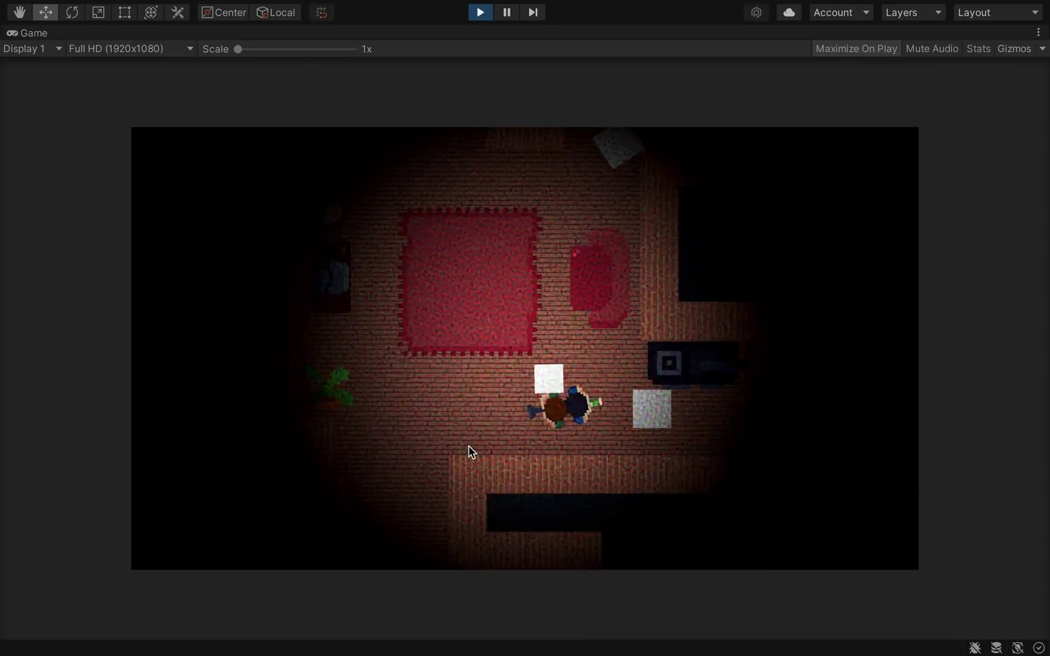
{"action": "key", "text": "w"}
{"action": "key", "text": "a"}
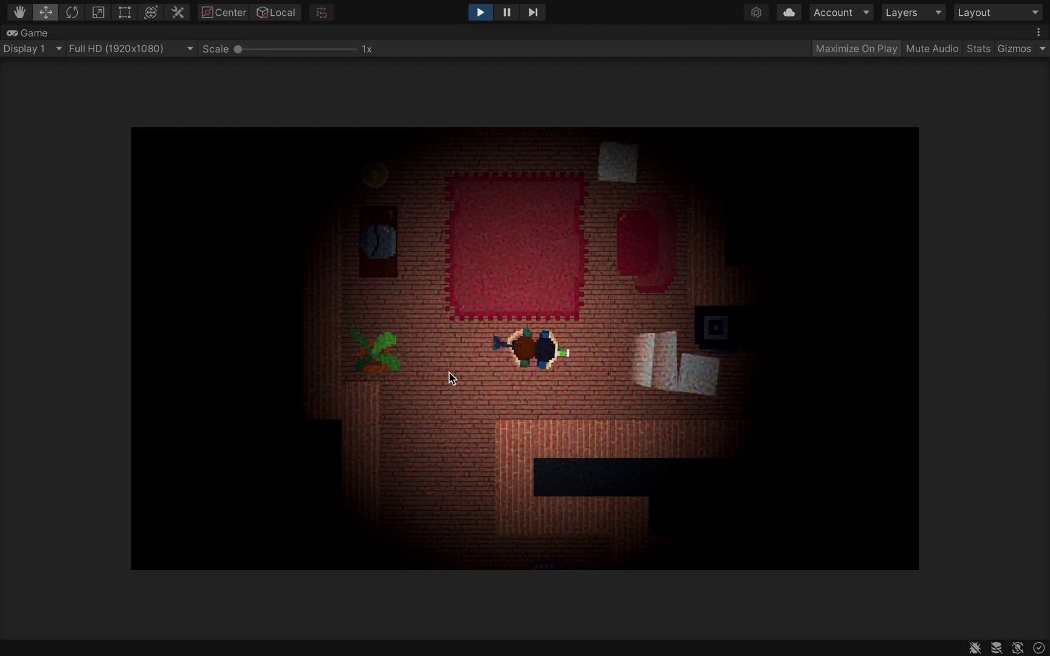
{"action": "key", "text": "s"}
{"action": "key", "text": "w"}
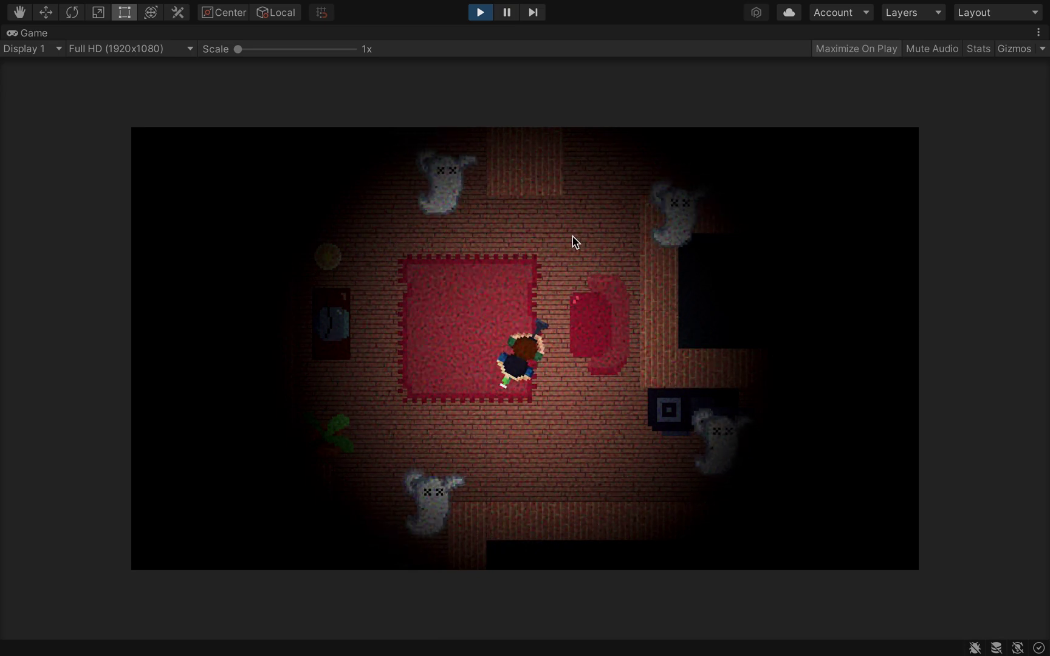
{"action": "key", "text": "a"}
{"action": "key", "text": "s"}
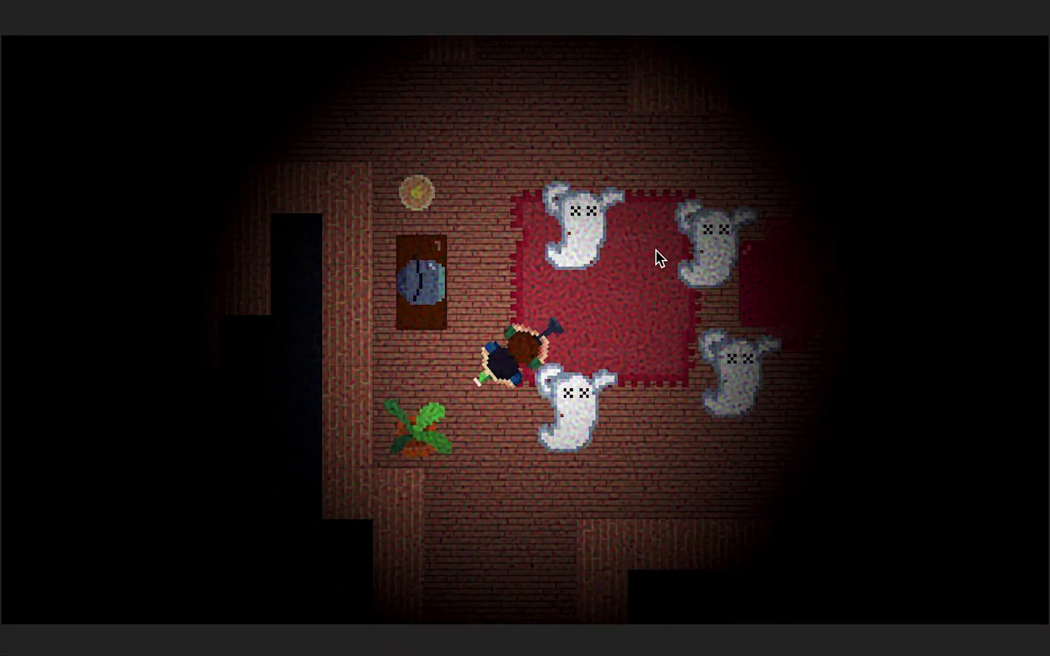
{"action": "key", "text": "d"}
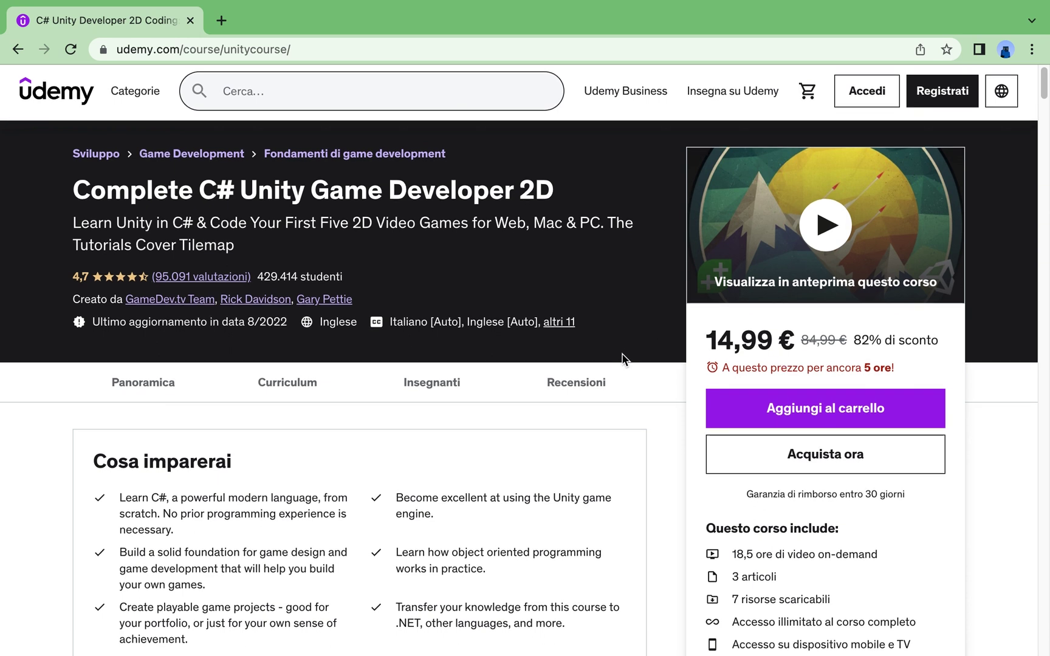
{"action": "scroll", "coordinate": [626, 358], "scroll_direction": "down", "scroll_amount": 3}
{"action": "scroll", "coordinate": [622, 360], "scroll_direction": "down", "scroll_amount": 3}
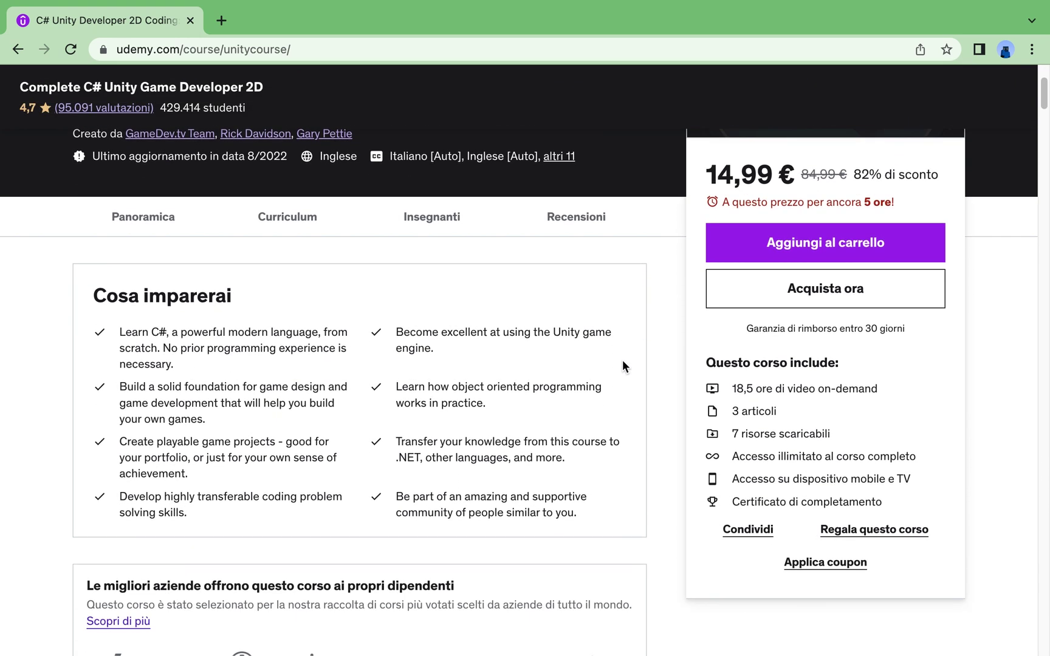
{"action": "scroll", "coordinate": [621, 364], "scroll_direction": "down", "scroll_amount": 3}
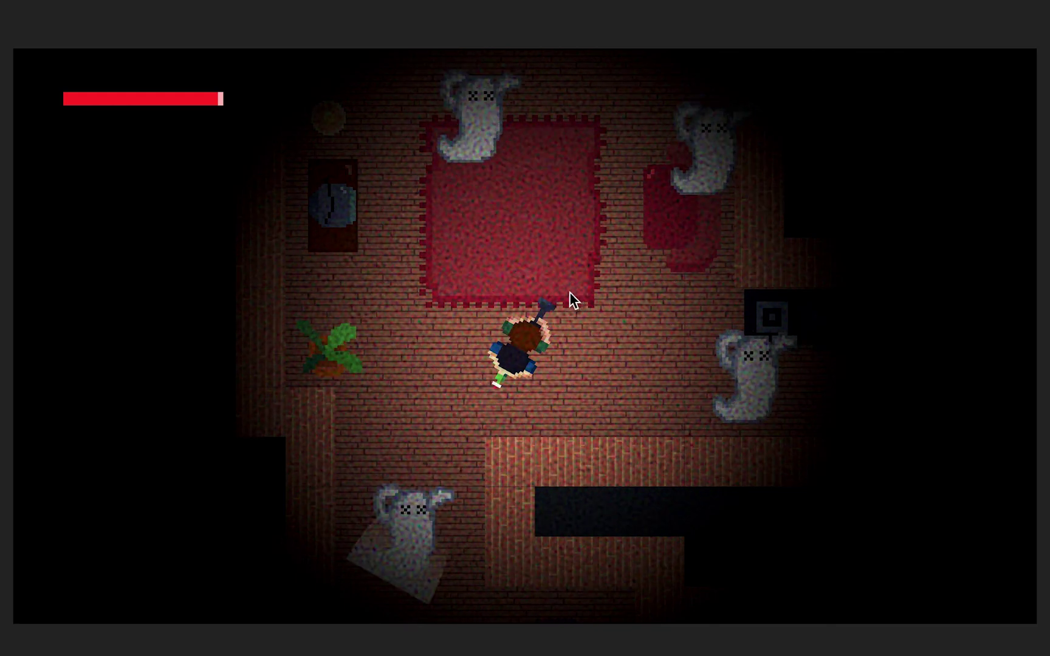
{"action": "key", "text": "s"}
{"action": "key", "text": "a"}
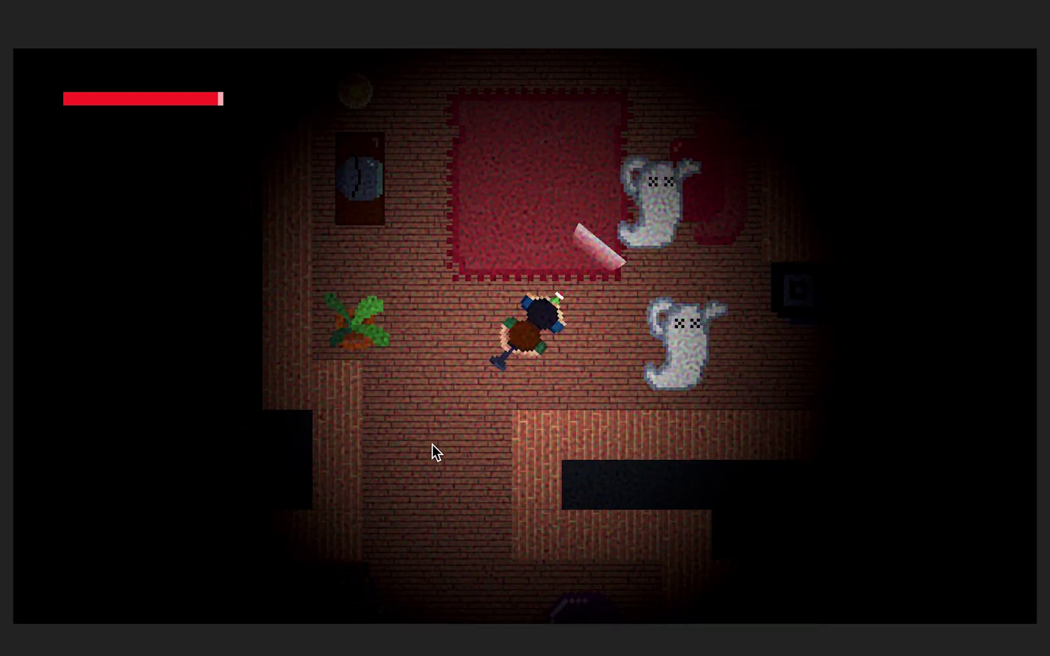
{"action": "key", "text": "a"}
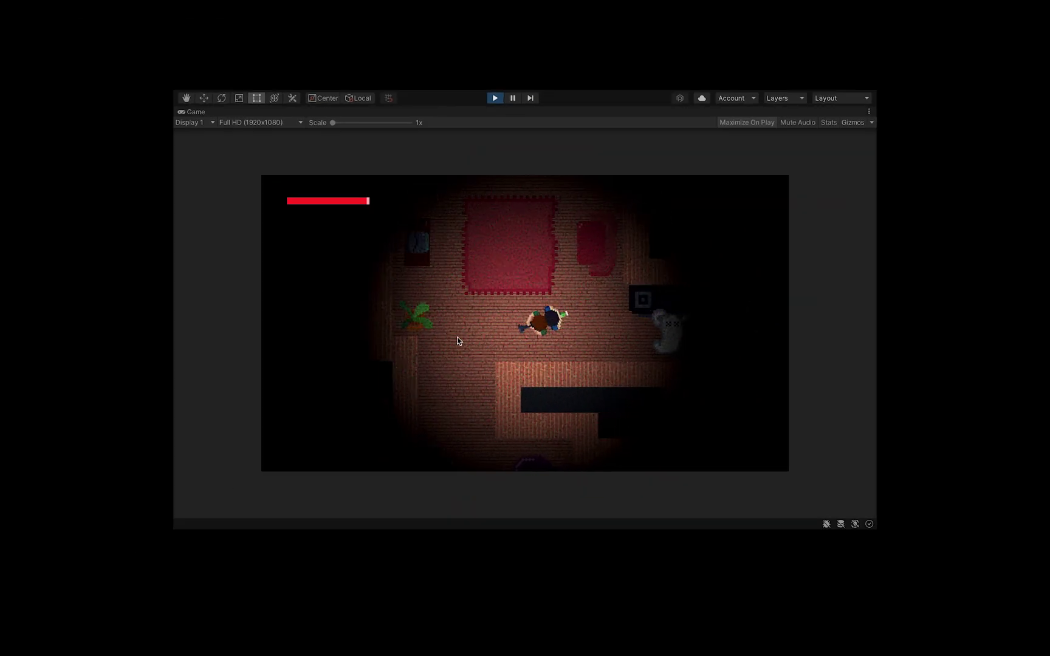
{"action": "key", "text": "d"}
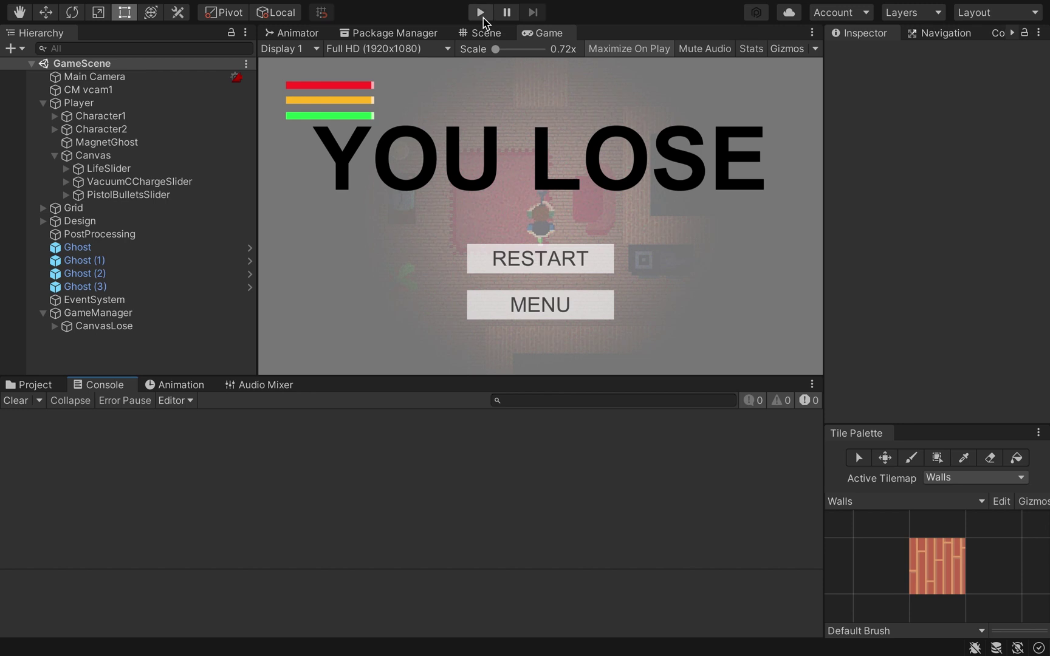
{"action": "left_click", "coordinate": [481, 13]}
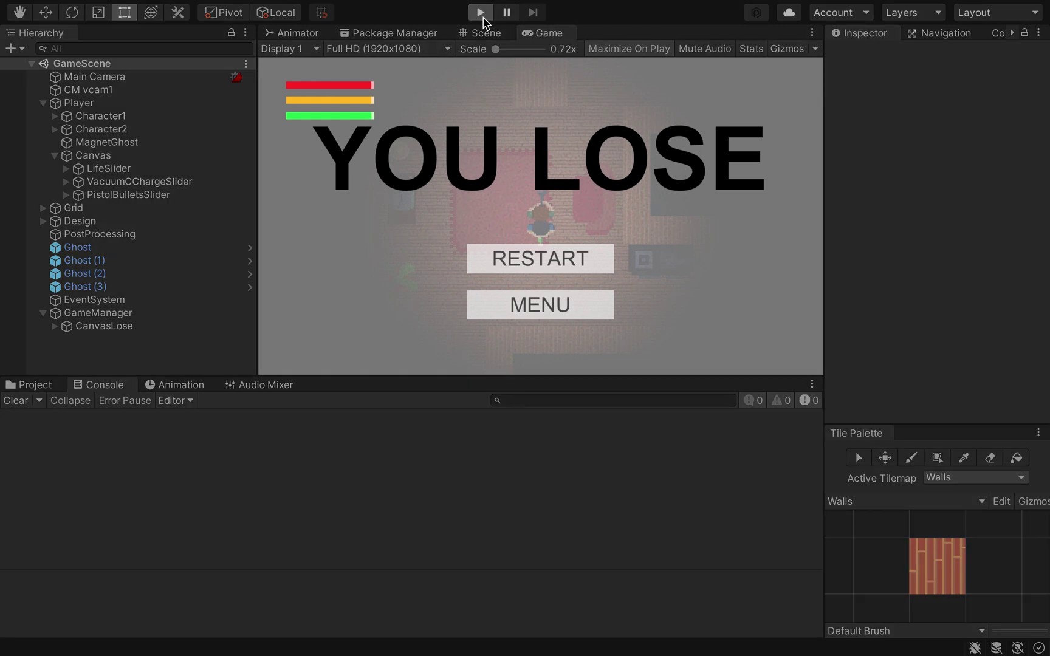
{"action": "key", "text": "w"}
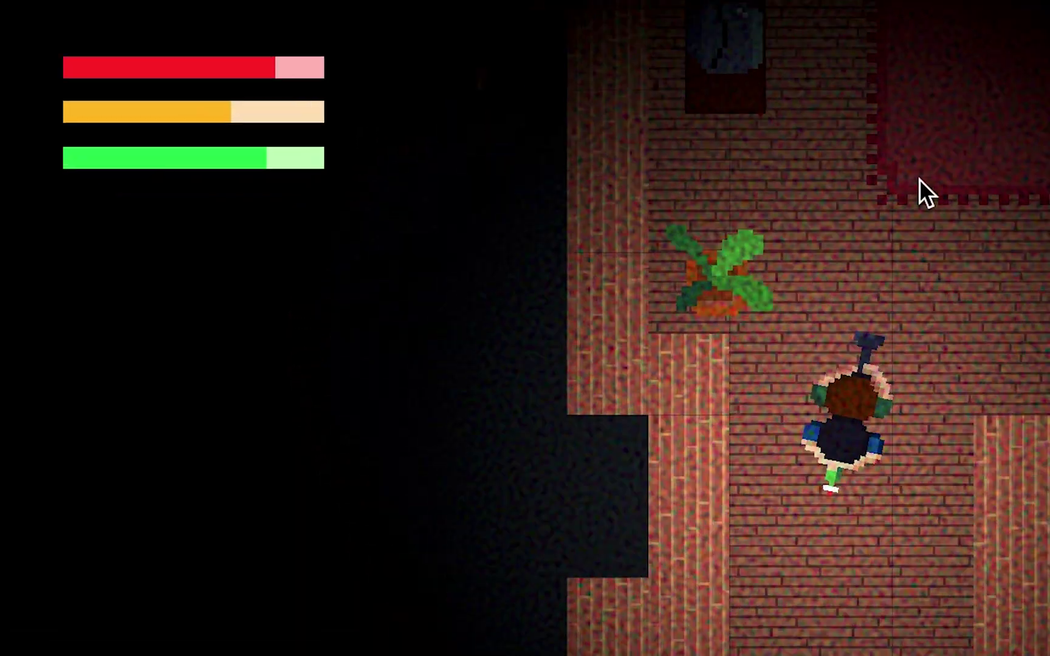
{"action": "key", "text": "w"}
{"action": "key", "text": "d"}
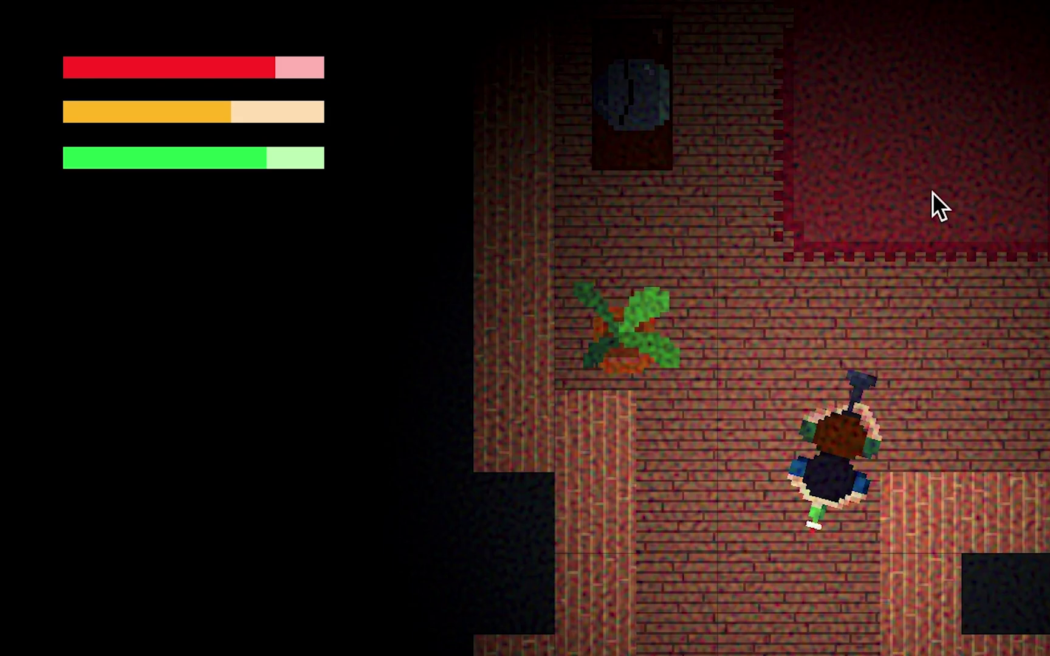
{"action": "key", "text": "s"}
{"action": "key", "text": "a"}
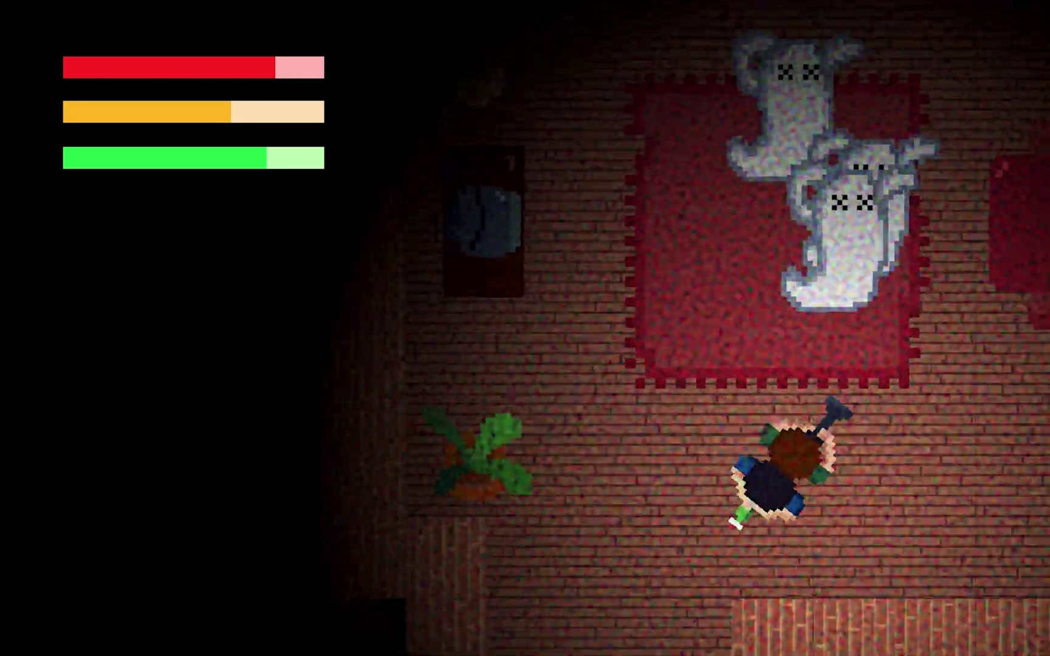
{"action": "key", "text": "s"}
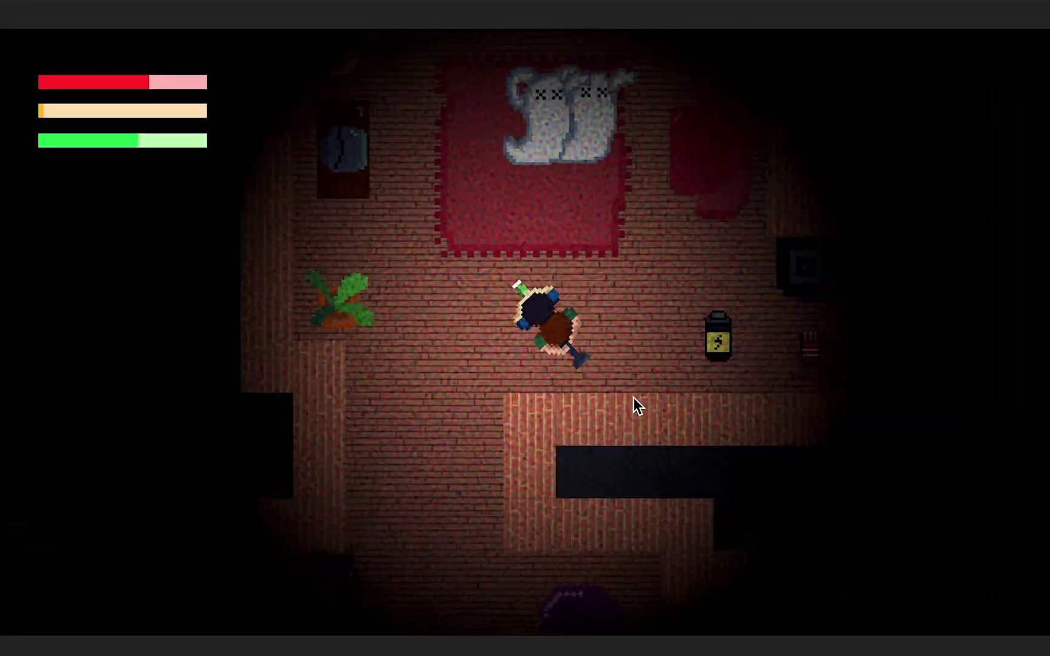
{"action": "key", "text": "d"}
{"action": "key", "text": "d"}
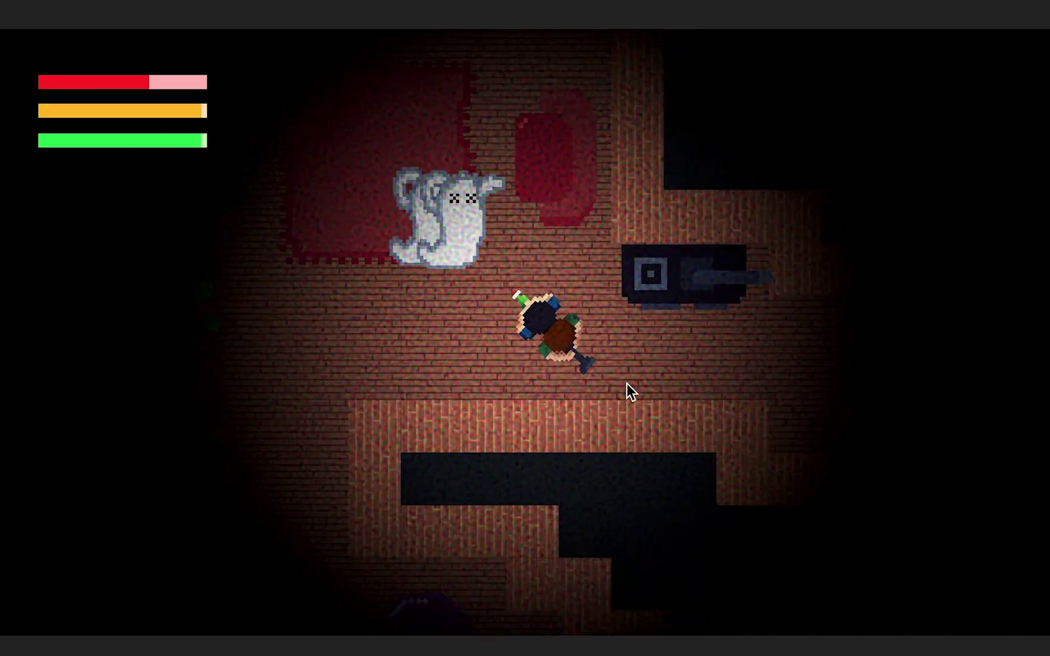
{"action": "key", "text": "s"}
{"action": "key", "text": "d"}
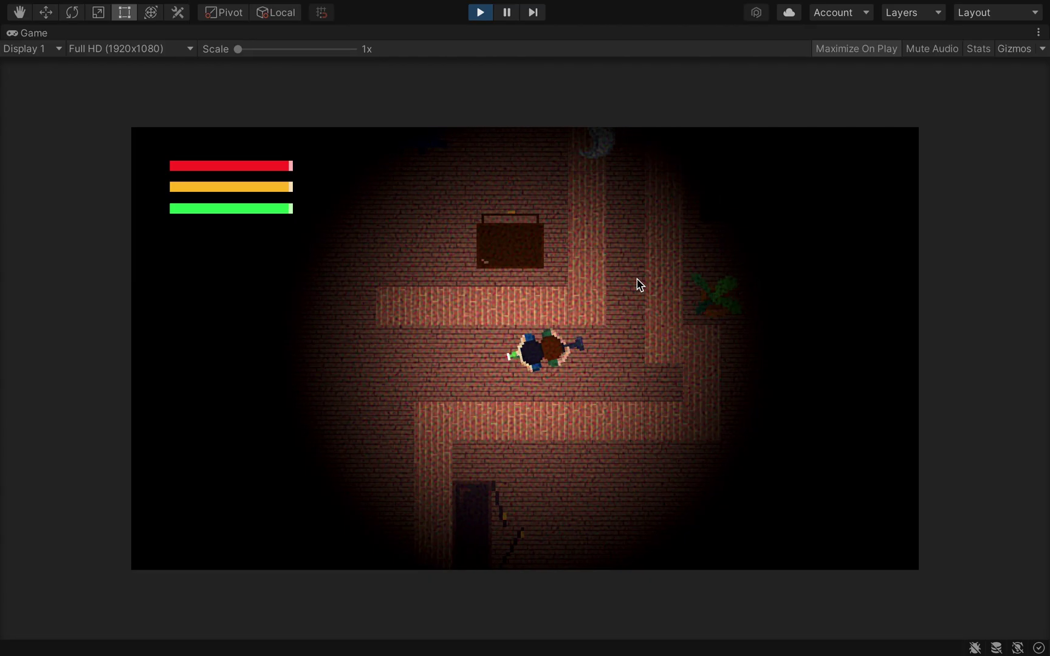
{"action": "key", "text": "shift+a"}
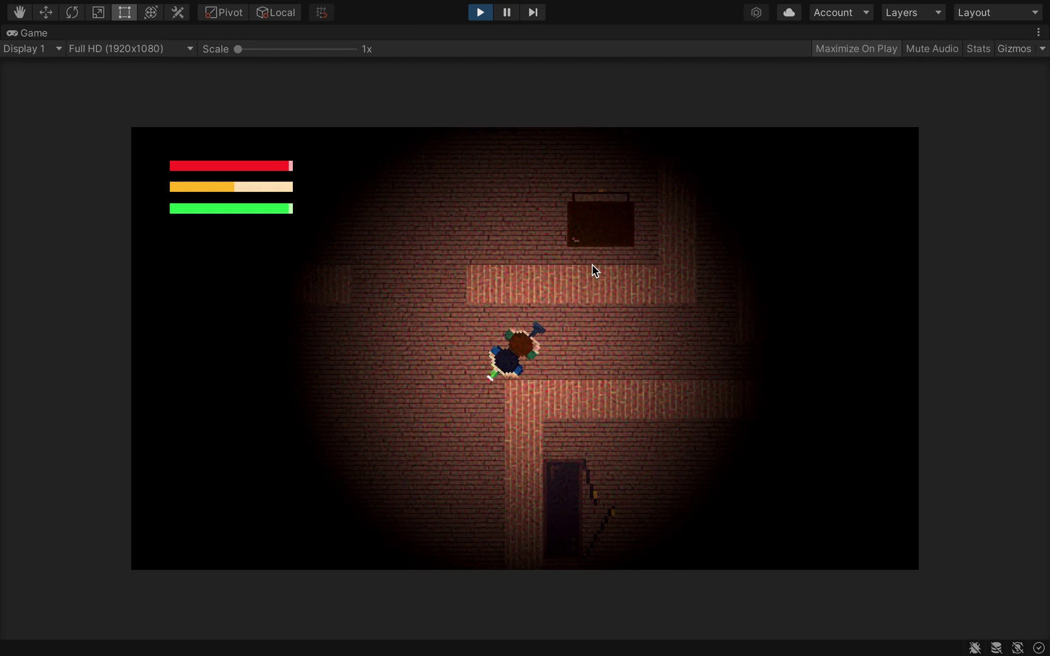
{"action": "key", "text": "a+s"}
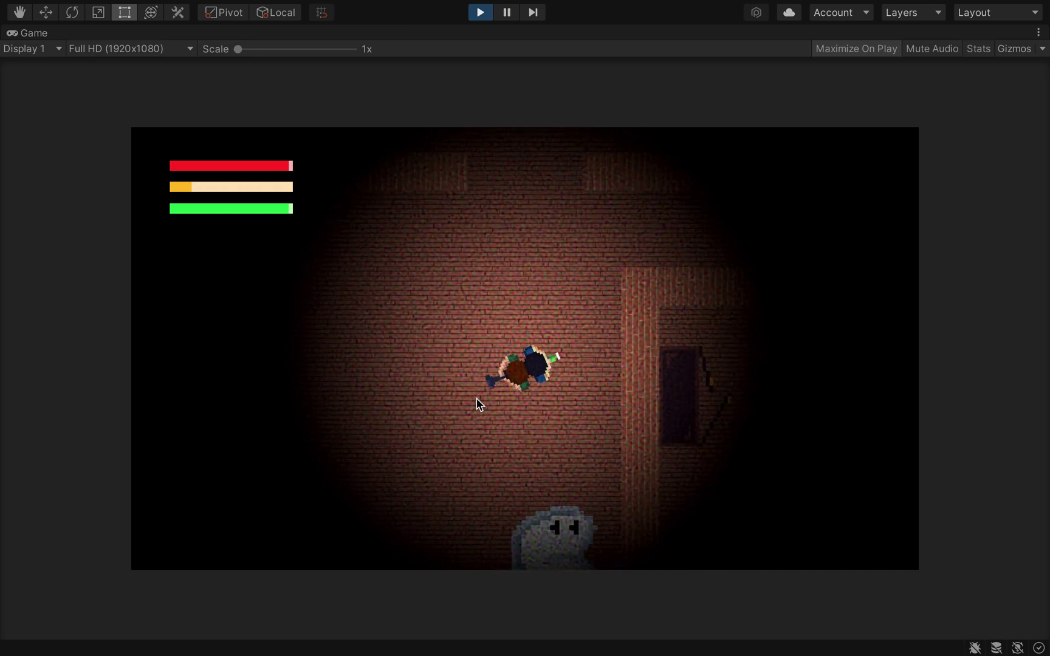
{"action": "key", "text": "w+d"}
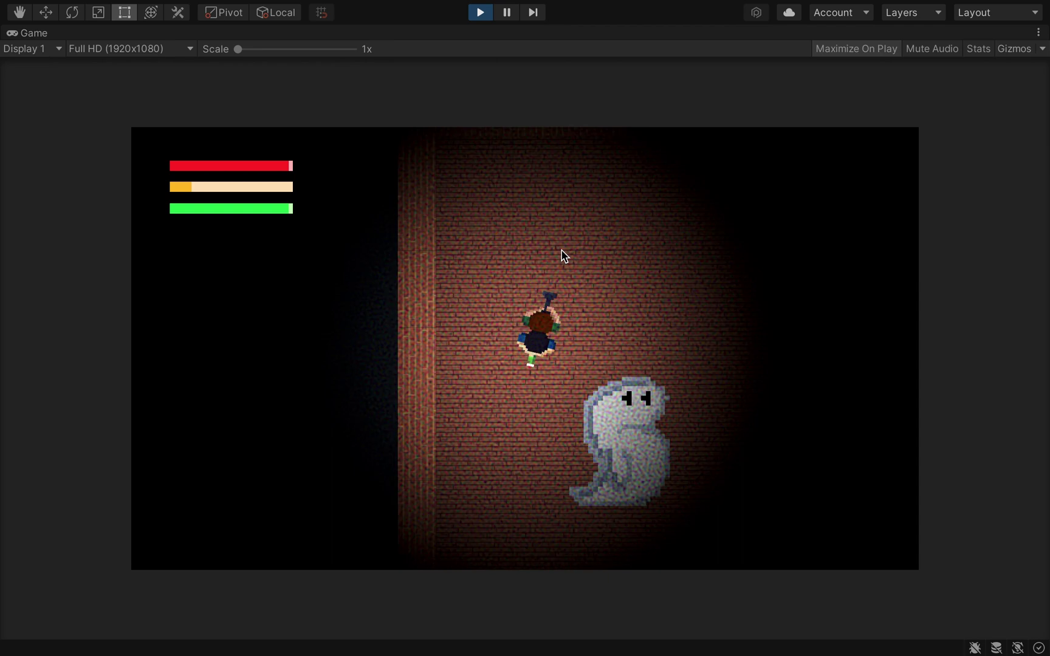
{"action": "key", "text": "w"}
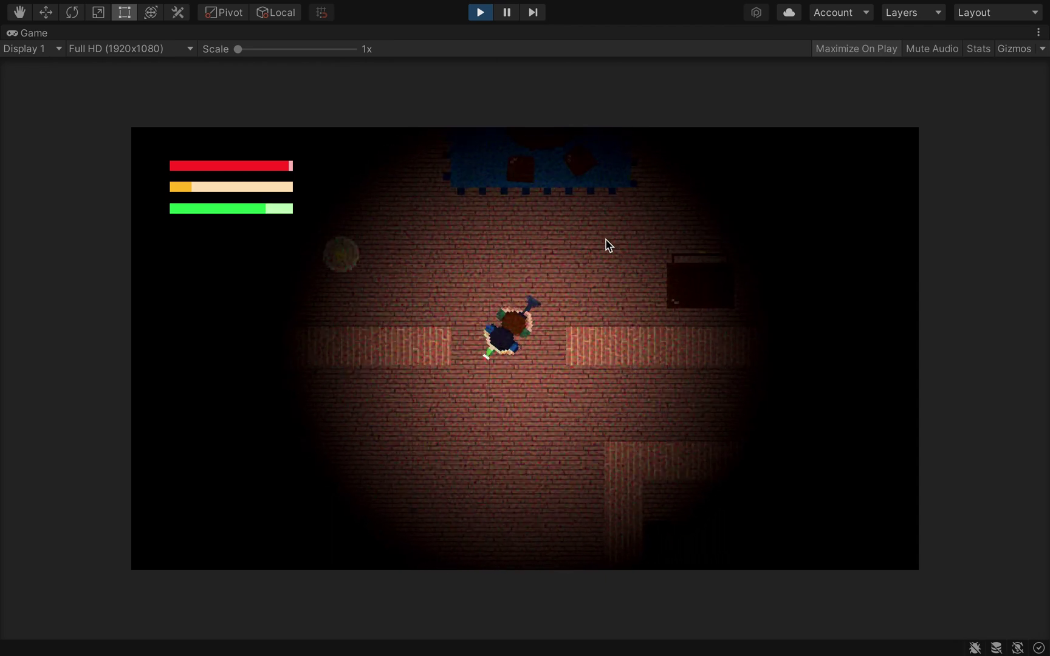
{"action": "key", "text": "w+d"}
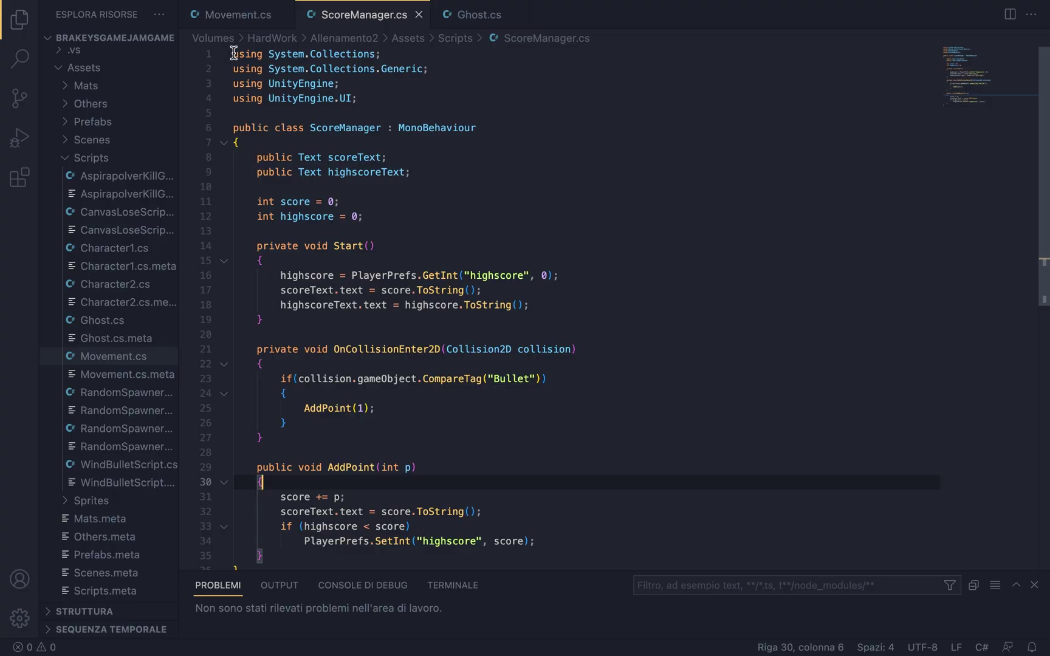
{"action": "left_click_drag", "start_coordinate": [513, 199], "coordinate": [552, 384]}
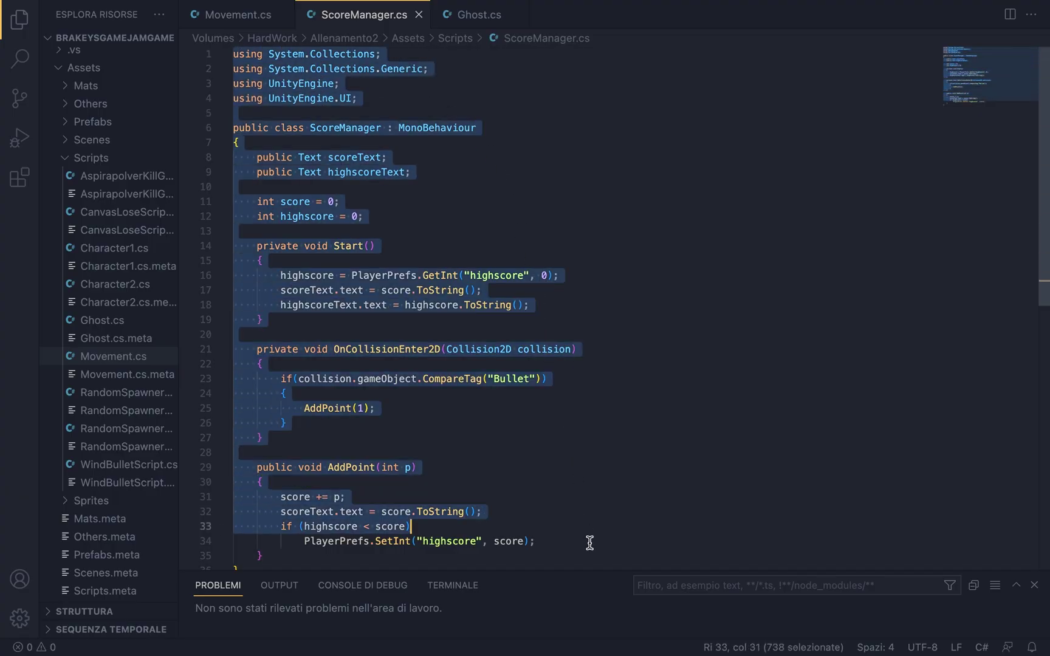
{"action": "left_click_drag", "start_coordinate": [589, 543], "coordinate": [596, 579]}
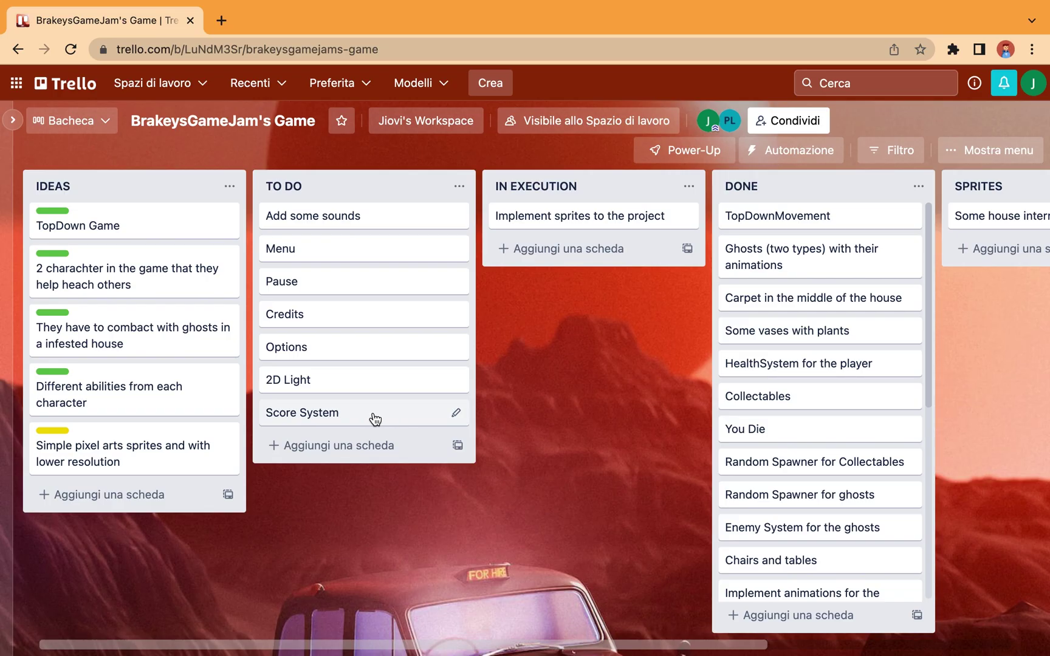
Drop the Score System card into the DONE list.
{"action": "left_click_drag", "start_coordinate": [298, 419], "coordinate": [742, 358]}
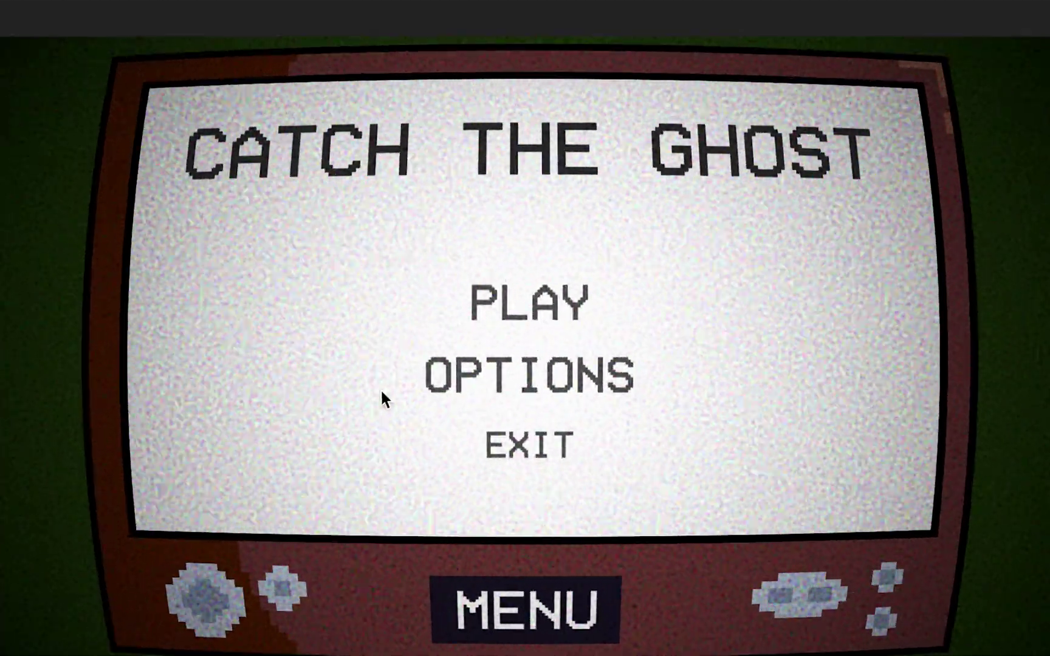
Set graphics to EPIC and lower the volume; move Options to DONE, Credits to in execution.
{"action": "left_click", "coordinate": [426, 378]}
{"action": "left_click", "coordinate": [340, 246]}
{"action": "left_click", "coordinate": [310, 324]}
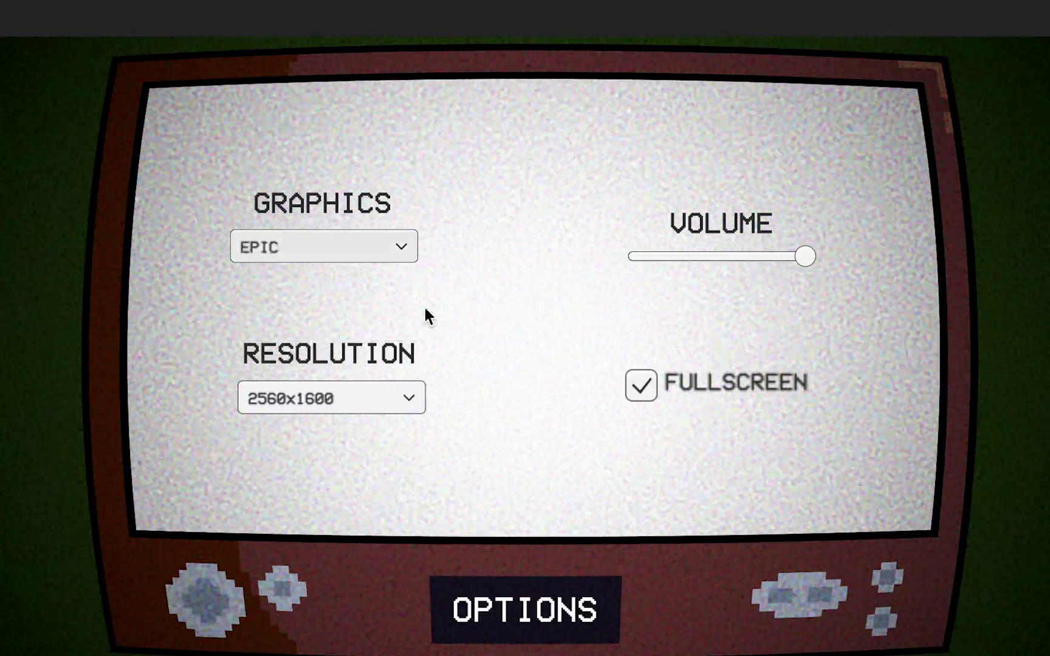
{"action": "left_click_drag", "start_coordinate": [654, 260], "coordinate": [623, 259]}
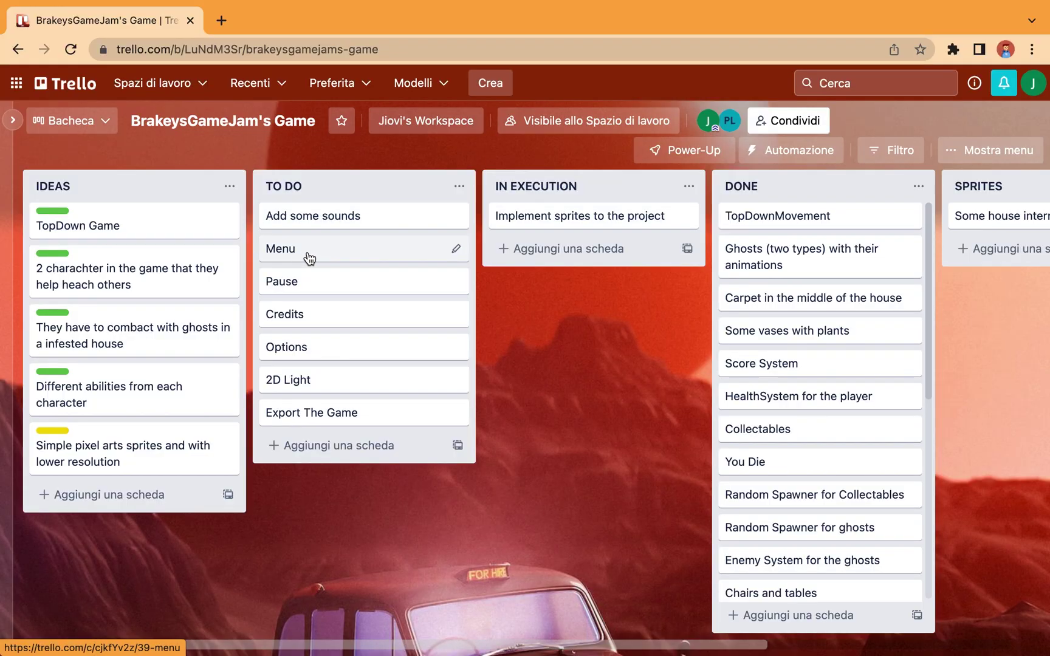
{"action": "left_click_drag", "start_coordinate": [308, 281], "coordinate": [790, 331]}
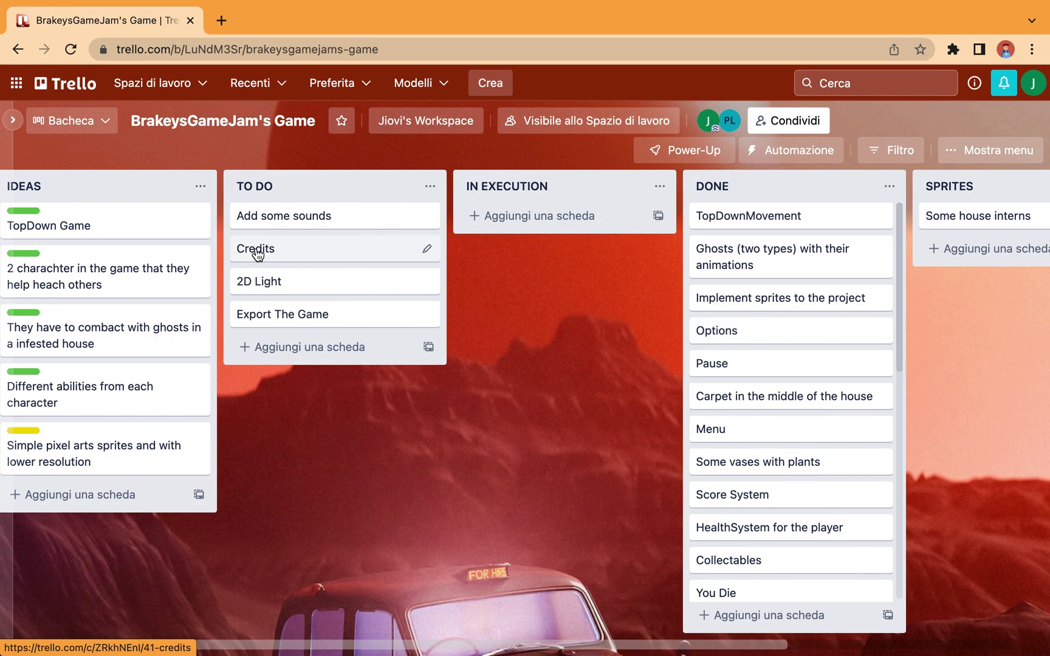
{"action": "left_click_drag", "start_coordinate": [298, 258], "coordinate": [535, 268]}
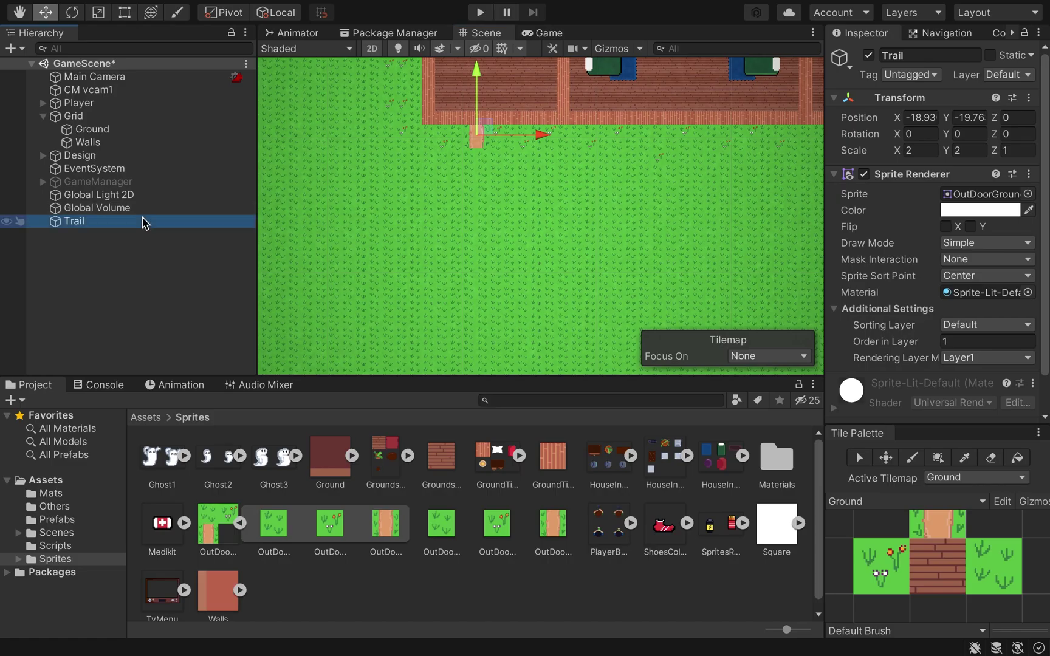
Duplicate the dirt trail piece twice to extend the path across the night scene.
{"action": "key", "text": "ctrl+d"}
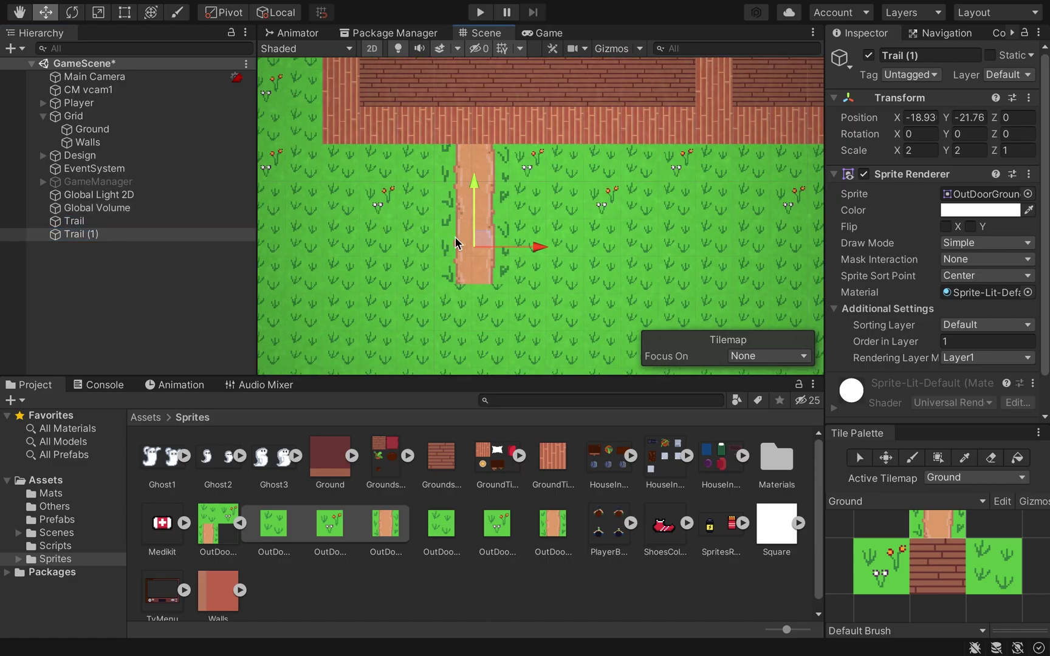
{"action": "key", "text": "ctrl+d"}
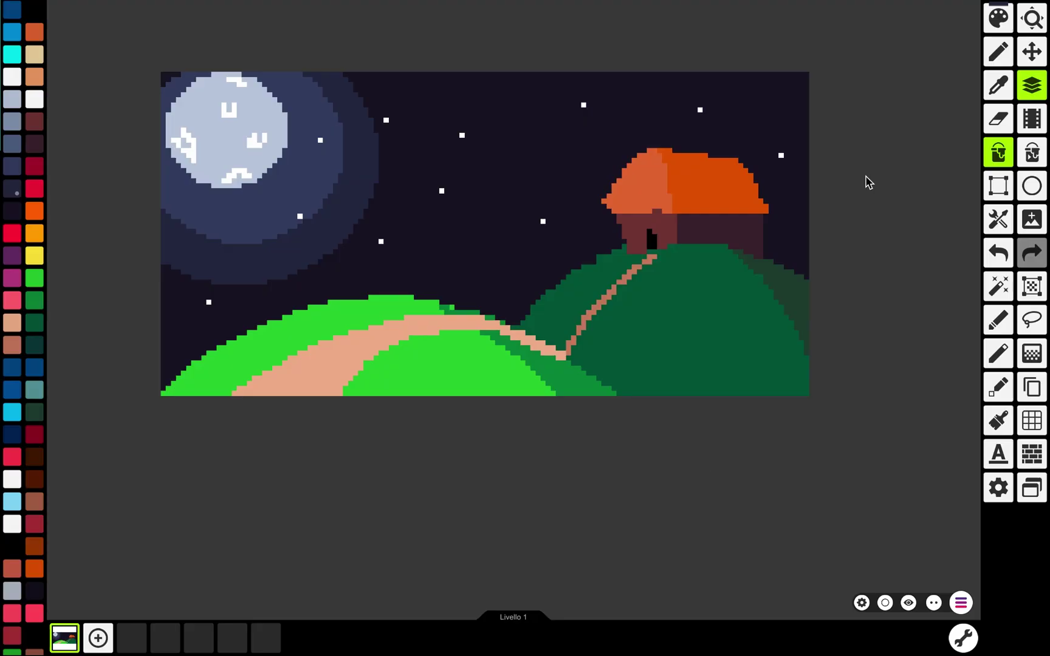
{"action": "scroll", "coordinate": [866, 213], "scroll_direction": "up", "scroll_amount": 3}
{"action": "scroll", "coordinate": [729, 183], "scroll_direction": "left", "scroll_amount": 1}
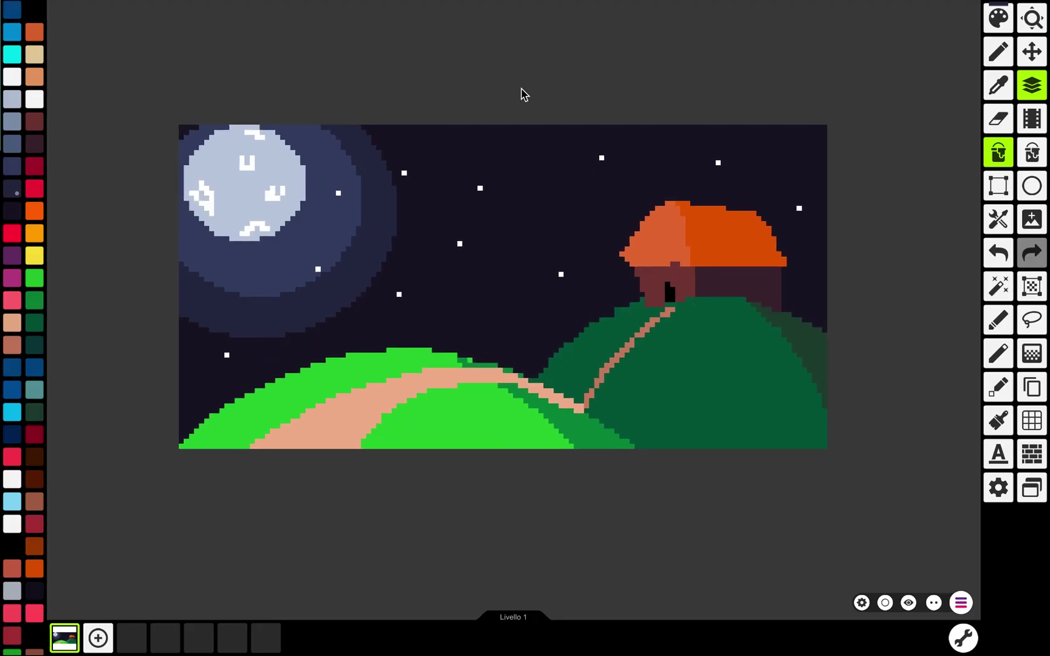
{"action": "mouse_move", "coordinate": [524, 94]}
{"action": "middle_mouse_down"}
{"action": "mouse_move", "coordinate": [466, 89]}
{"action": "mouse_move", "coordinate": [534, 100]}
{"action": "middle_mouse_up"}
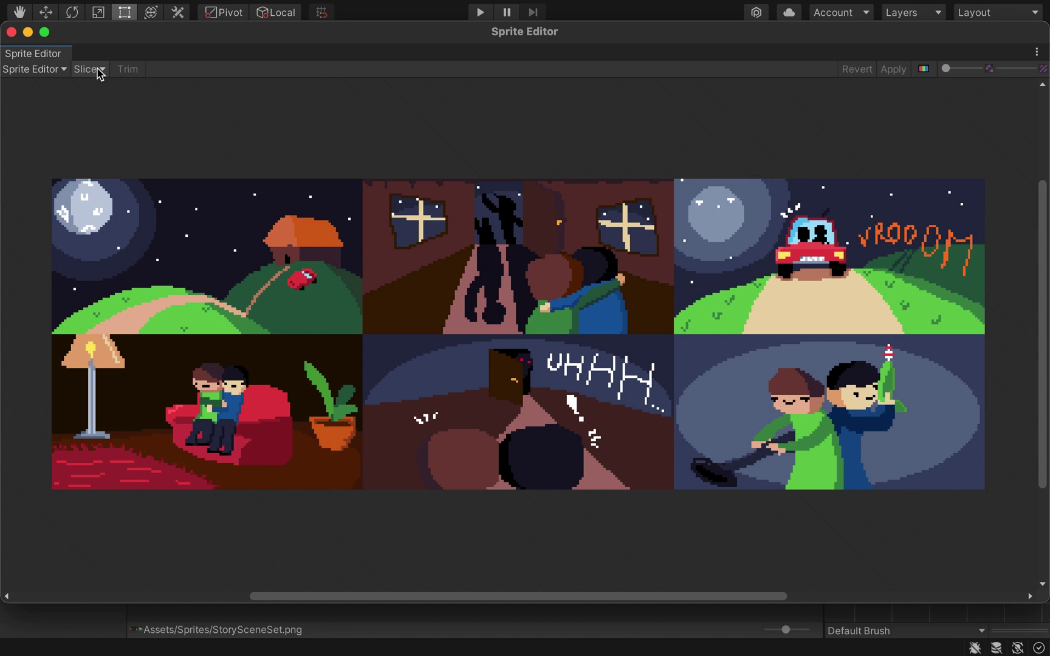
Bring up the Slice options for the StorySceneSet sheet in the Sprite Editor.
{"action": "left_click", "coordinate": [88, 70]}
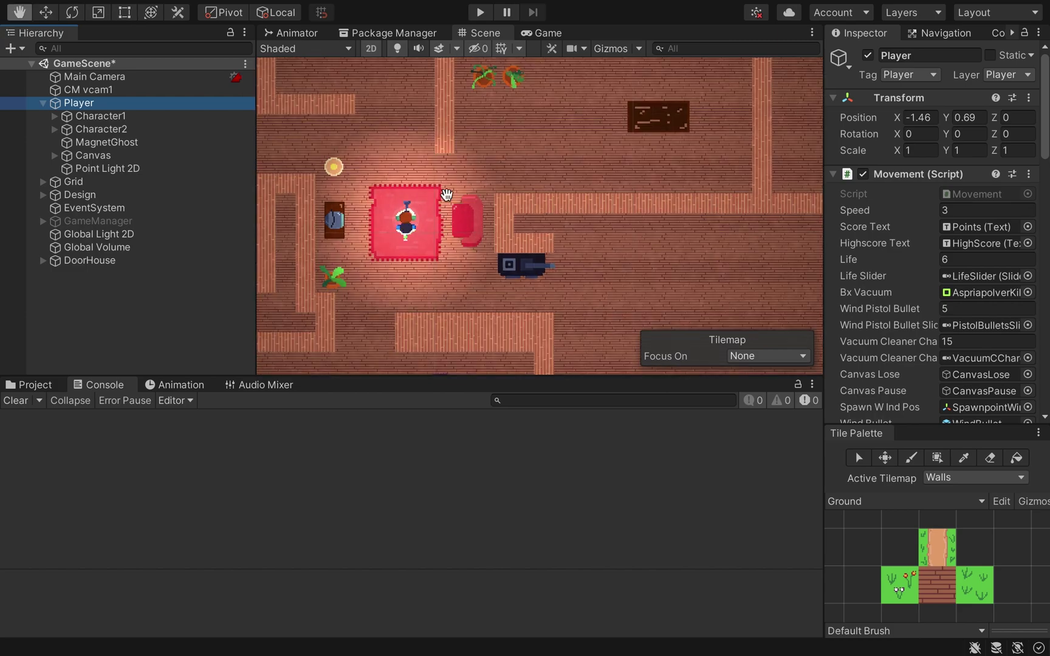
Show Assets > Sprites and expand the LastTile sheet to list its sub-sprites.
{"action": "left_click", "coordinate": [33, 385]}
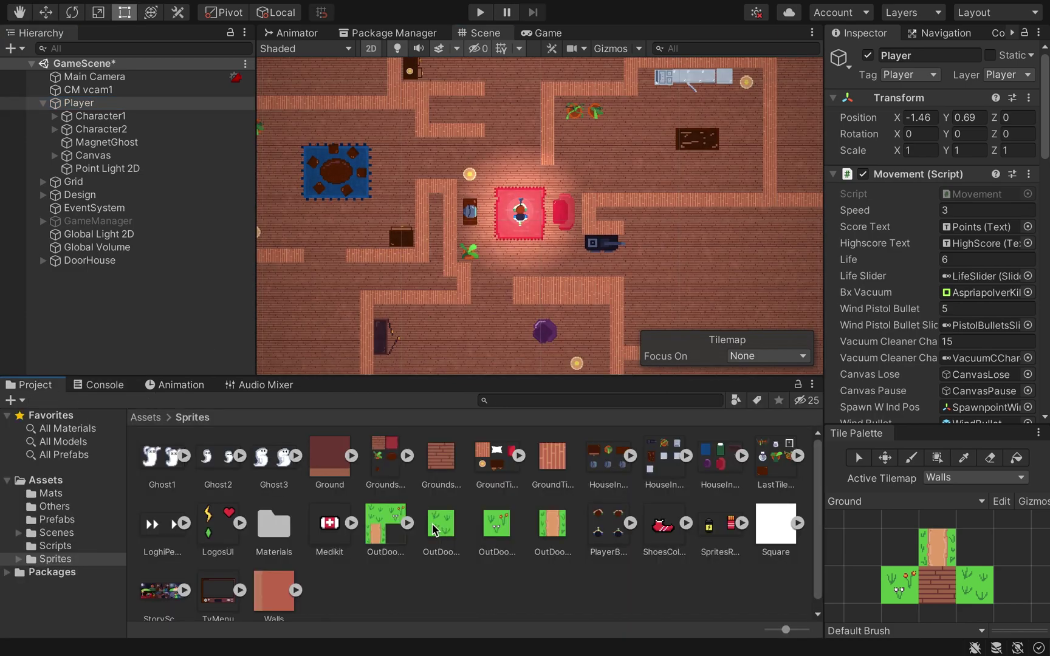
{"action": "left_click", "coordinate": [796, 457]}
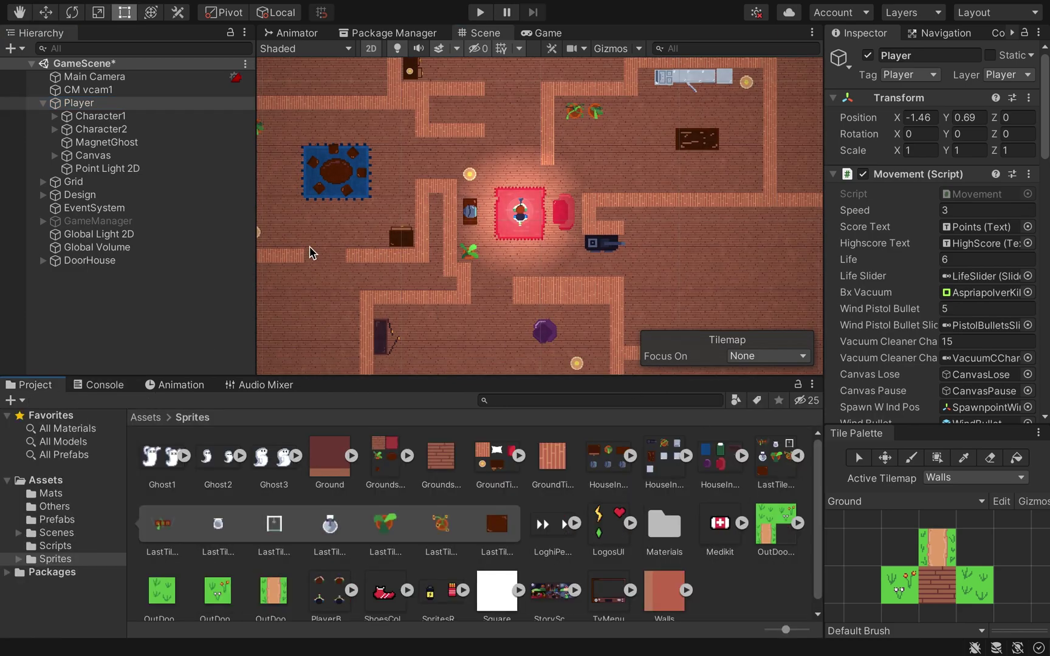
{"action": "scroll", "coordinate": [310, 252], "scroll_direction": "down", "scroll_amount": 5}
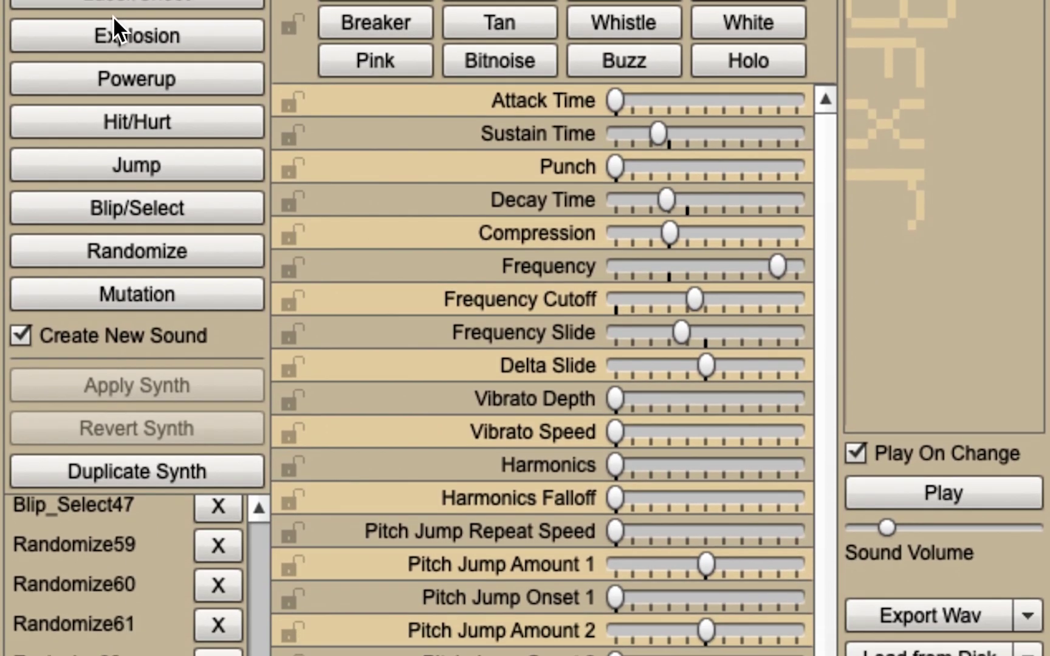
Generate an explosion sound and enter the text 'MUSIC FOR MY GAME PLS!!!!!!!!'.
{"action": "left_click", "coordinate": [121, 22]}
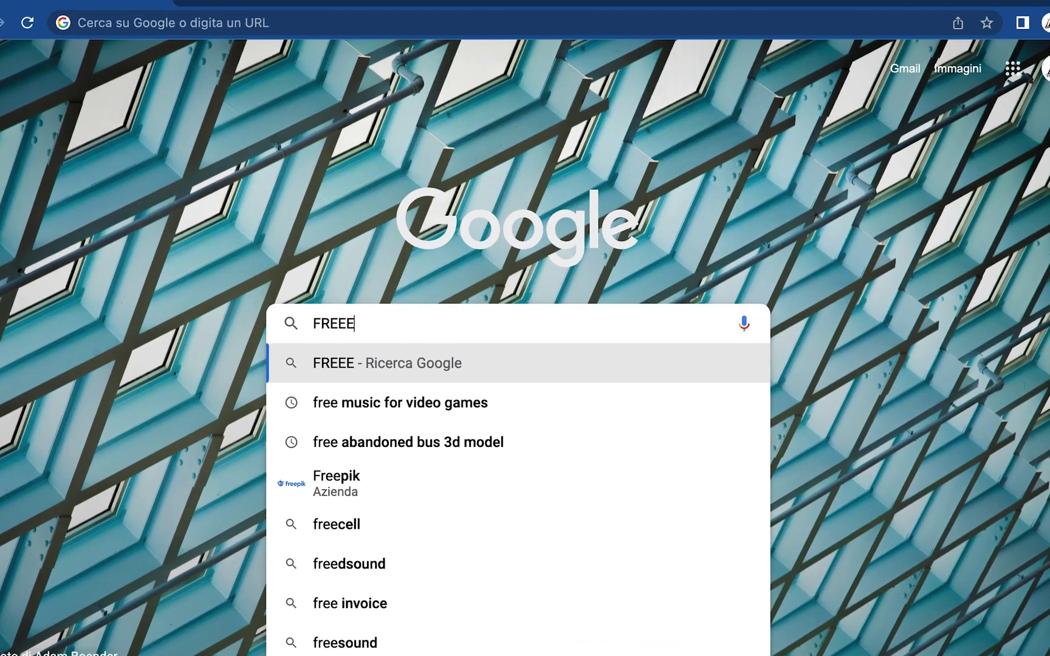
{"action": "type", "text": "MUSIC FOR MY GAME PLS!!!!"}
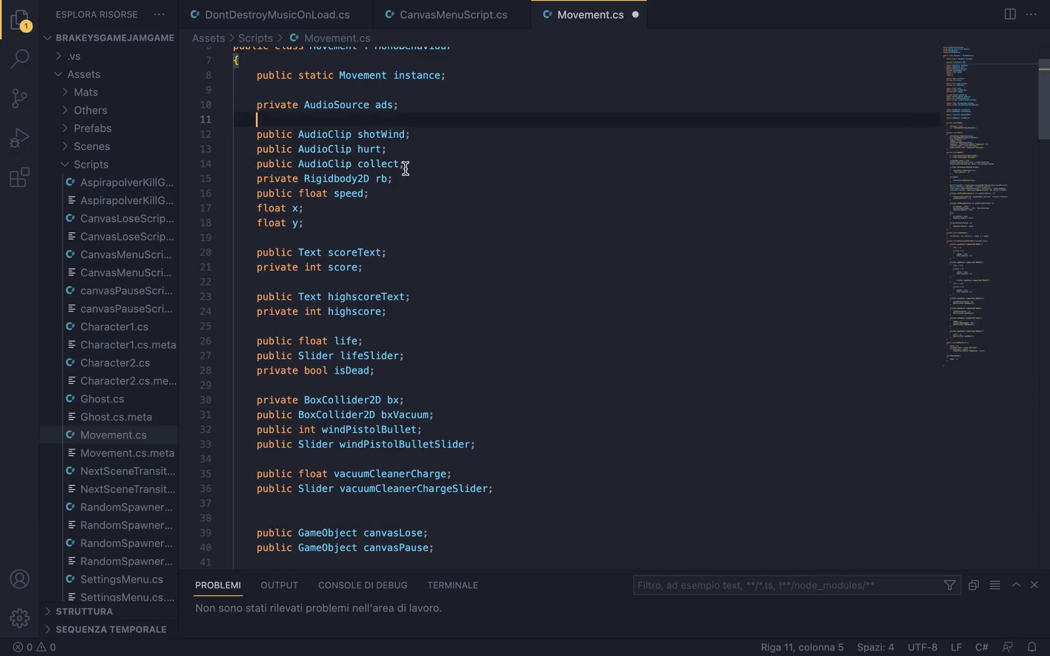
{"action": "scroll", "coordinate": [406, 166], "scroll_direction": "down", "scroll_amount": 20}
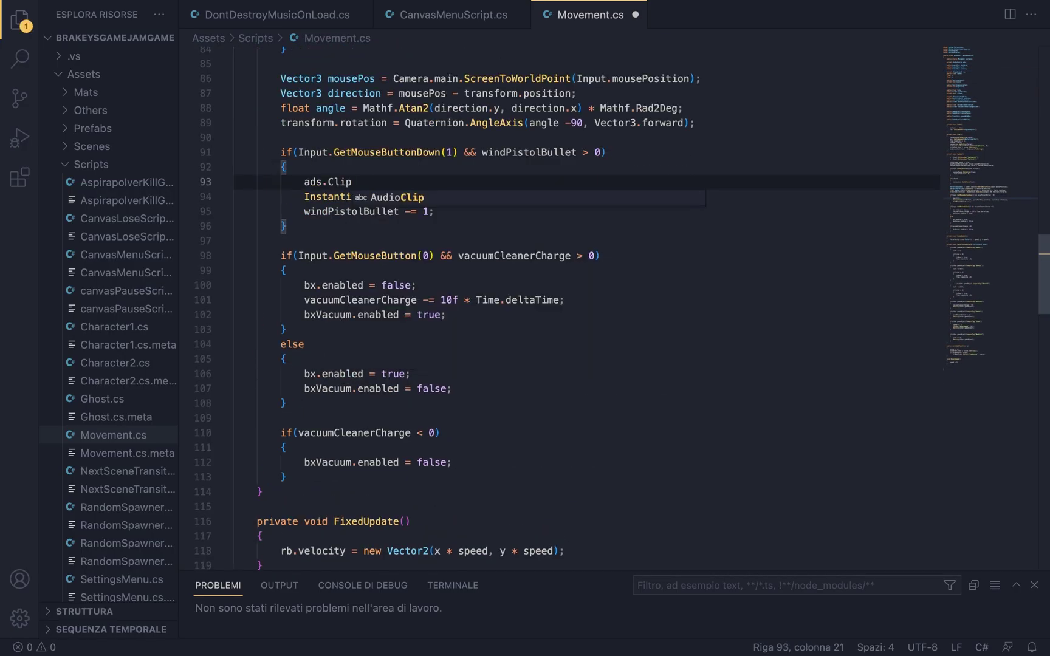
Finish the audio statement in Movement.cs with a semicolon and a new line.
{"action": "type", "text": ";"}
{"action": "key", "text": "Return"}
{"action": "scroll", "coordinate": [429, 173], "scroll_direction": "up", "scroll_amount": 15}
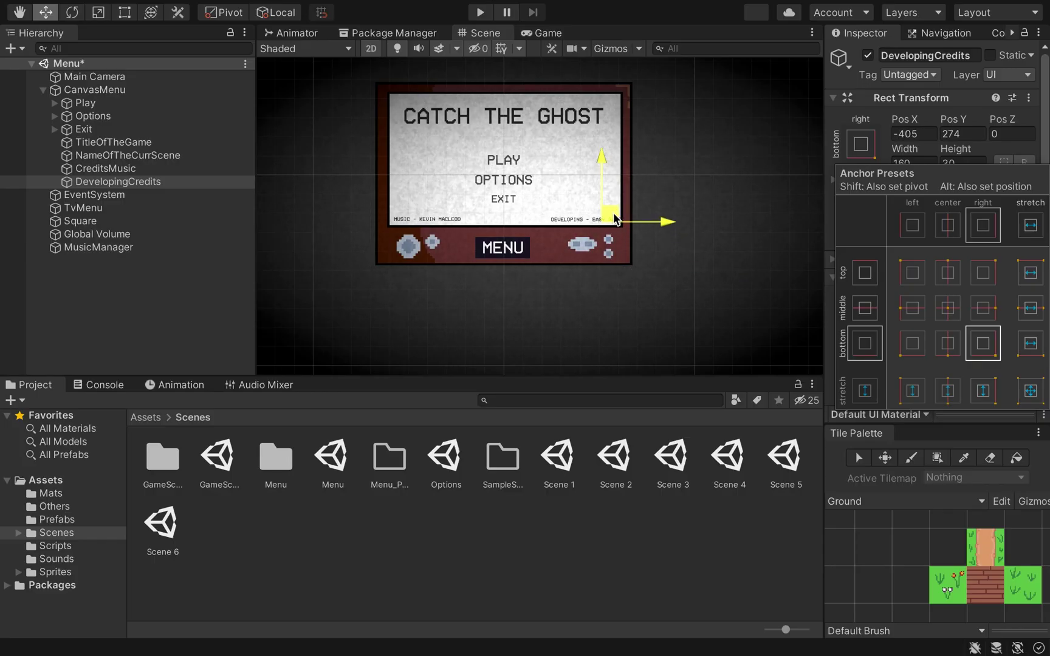
Move the DevelopingCredits text to Pos X -400 and check its placement.
{"action": "left_click_drag", "start_coordinate": [615, 219], "coordinate": [616, 218]}
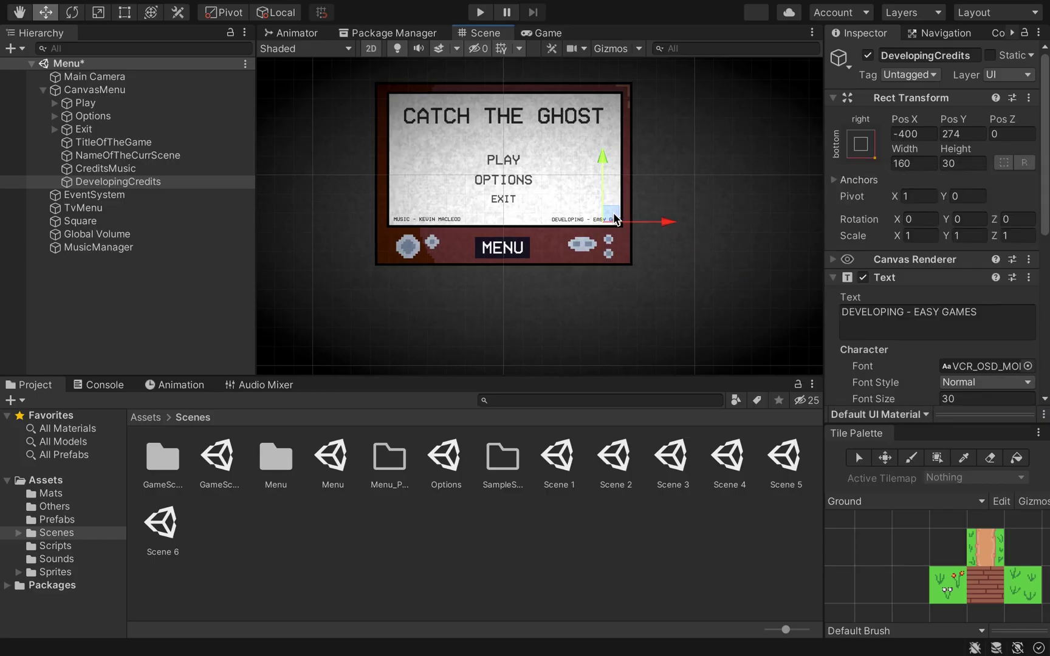
{"action": "scroll", "coordinate": [615, 219], "scroll_direction": "up", "scroll_amount": 6}
{"action": "middle_click_drag", "start_coordinate": [612, 217], "coordinate": [731, 190]}
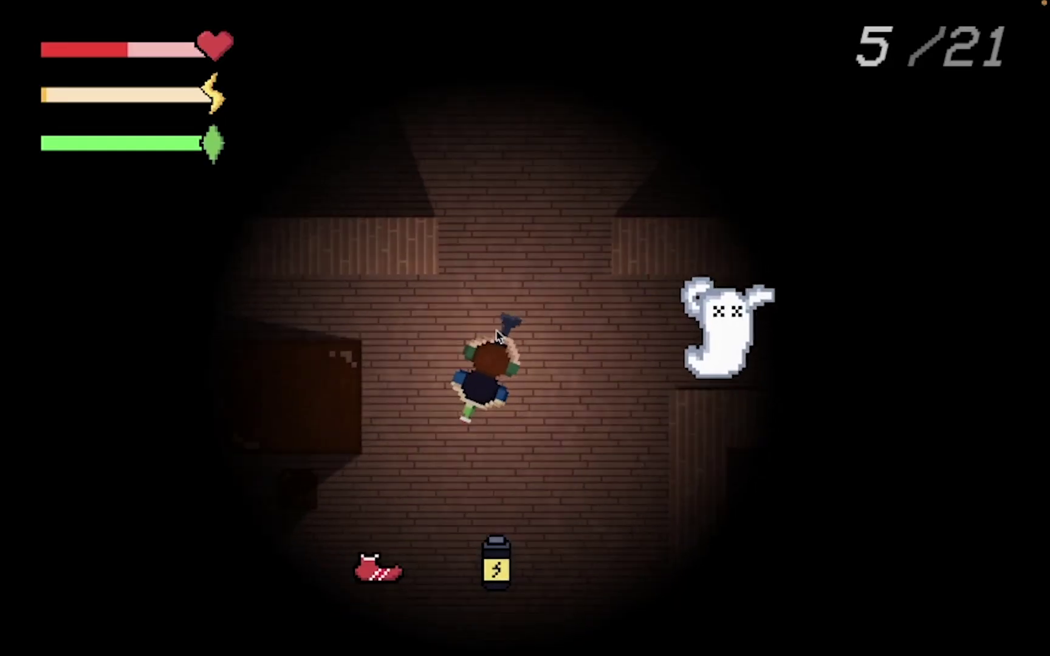
Play-test by walking the player down, left, then right toward the ghost.
{"action": "key", "text": "s"}
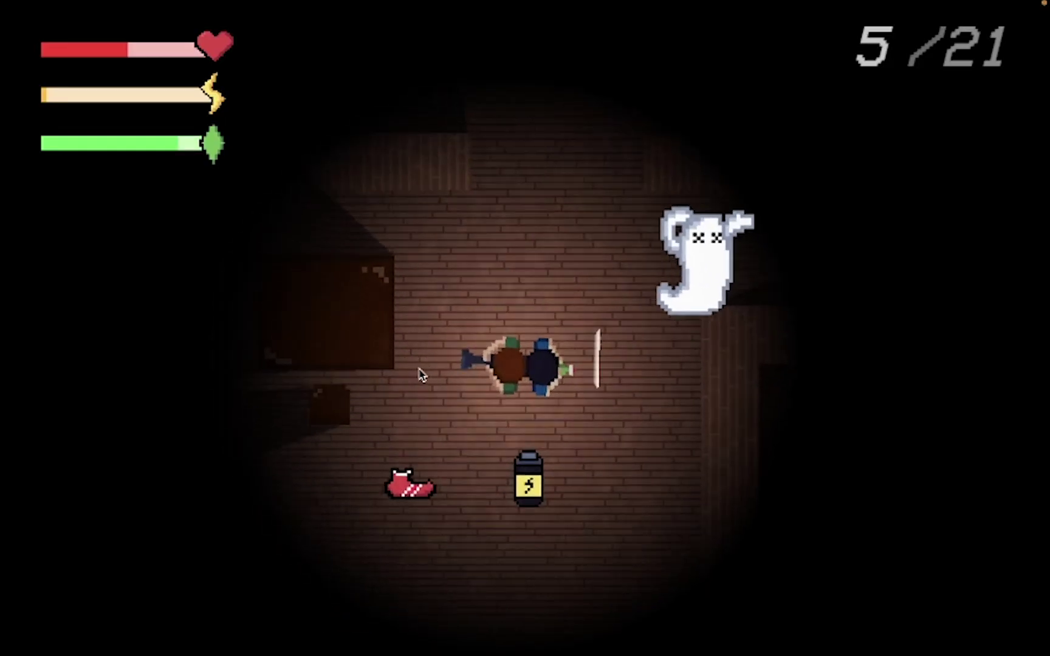
{"action": "key", "text": "a"}
{"action": "key", "text": "d"}
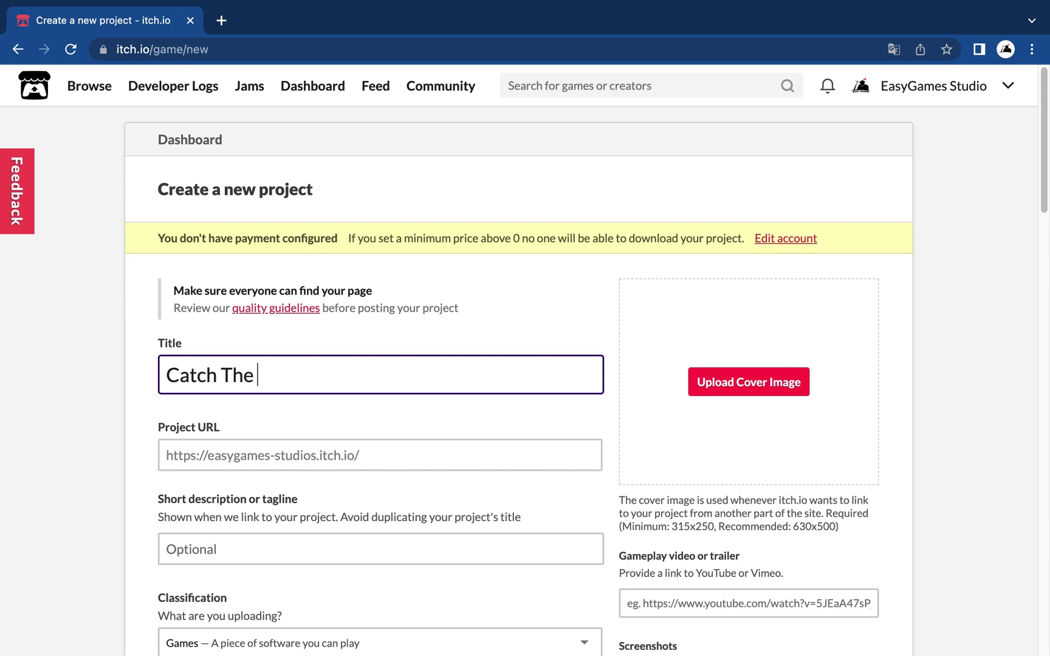
Complete the title as 'Catch The Ghost' and start the short description with 'ave to'.
{"action": "type", "text": "Ghost"}
{"action": "scroll", "coordinate": [254, 522], "scroll_direction": "down", "scroll_amount": 3}
{"action": "left_click", "coordinate": [257, 450]}
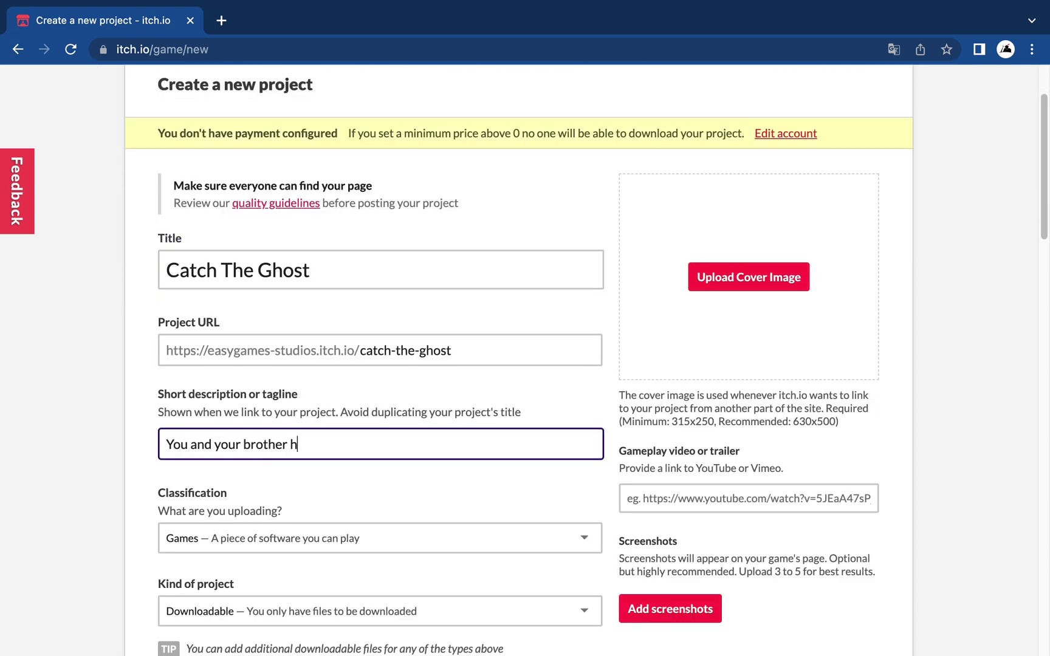
{"action": "type", "text": "ave to"}
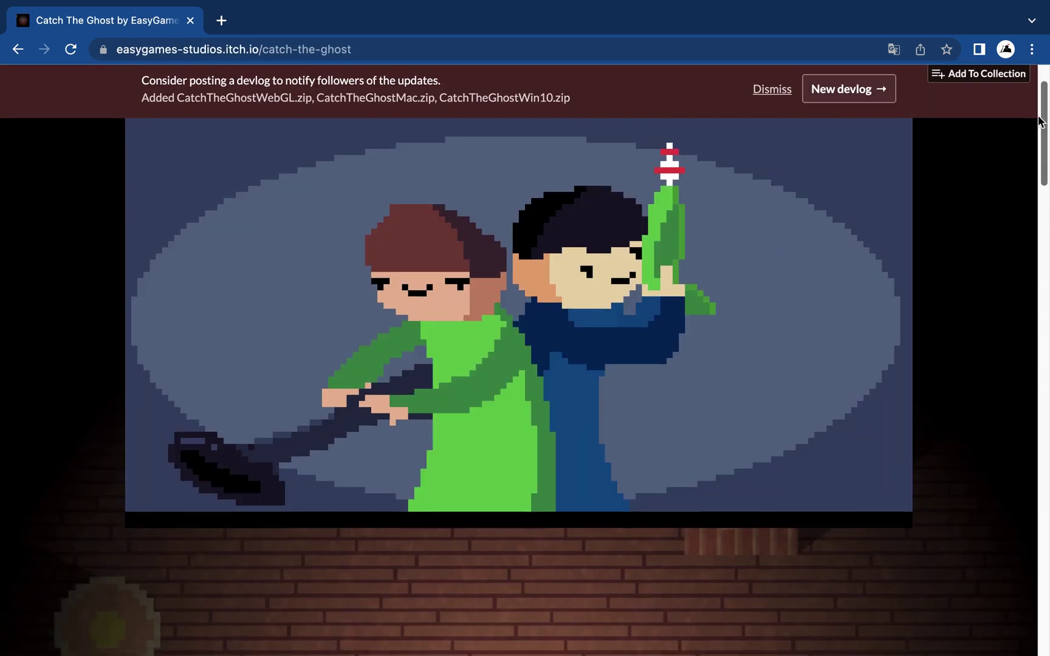
{"action": "left_click_drag", "start_coordinate": [1045, 117], "coordinate": [1047, 247]}
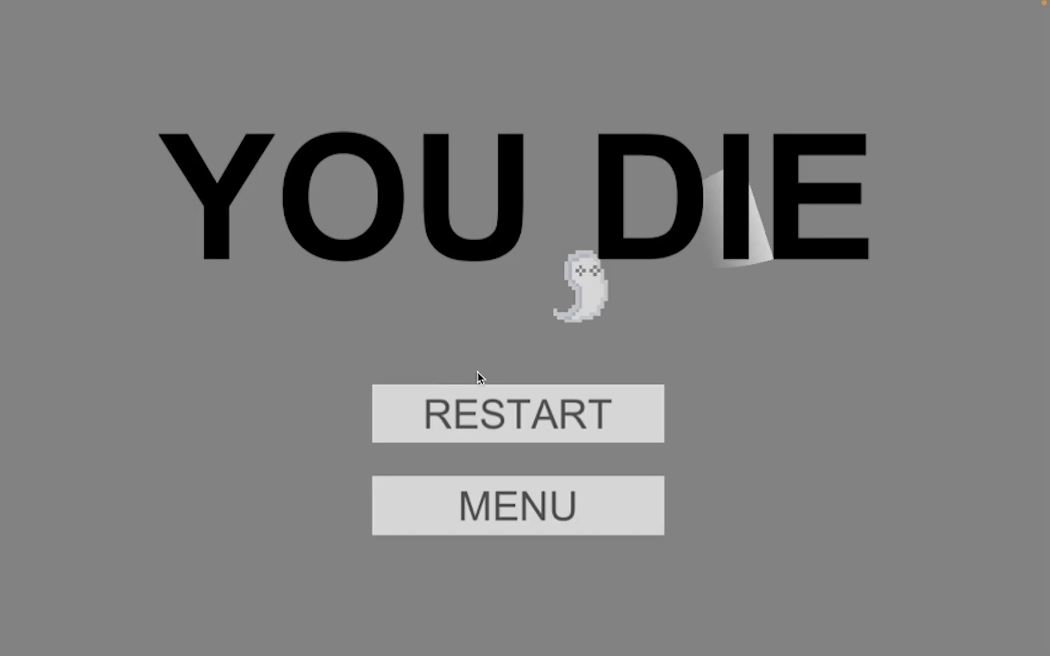
Restart after dying and walk the player up, left into the bathroom, then down-right and up-right.
{"action": "left_click", "coordinate": [549, 412]}
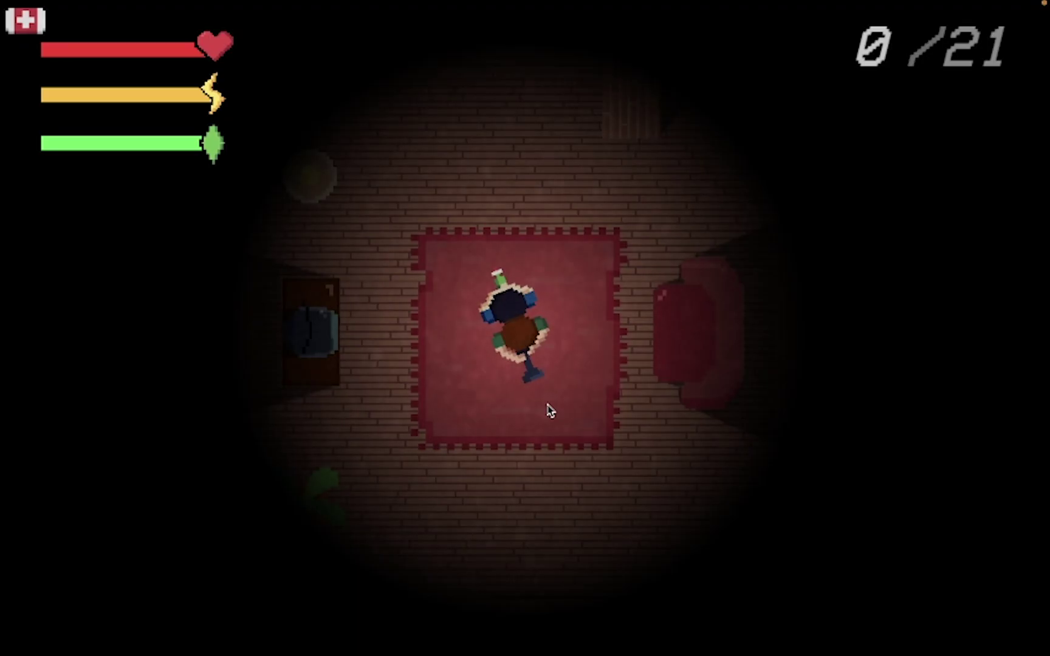
{"action": "key", "text": "w"}
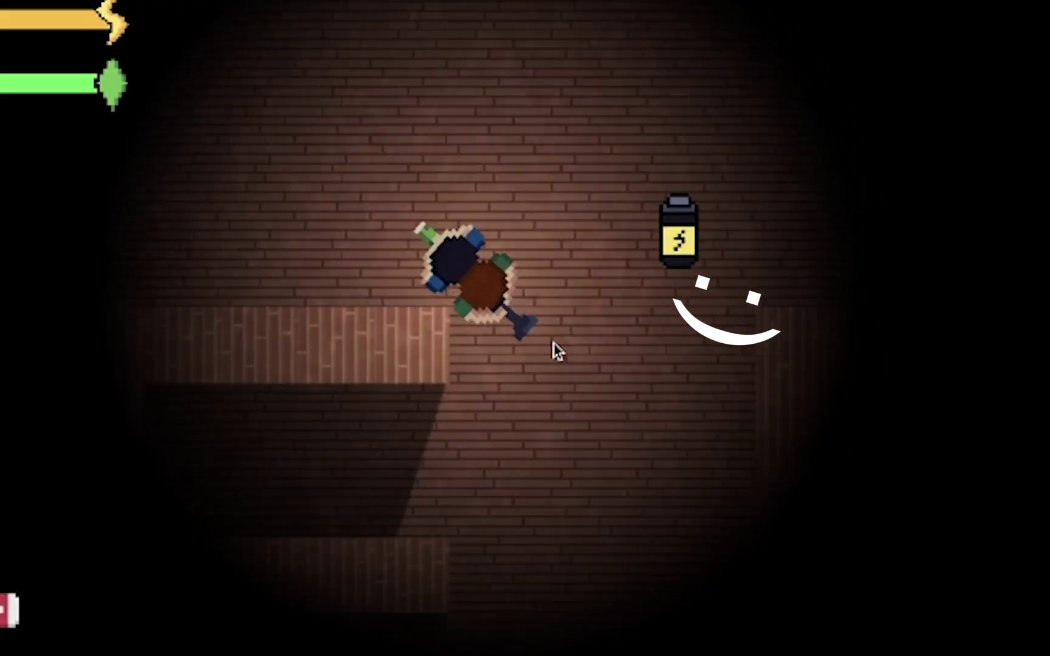
{"action": "key", "text": "w+a"}
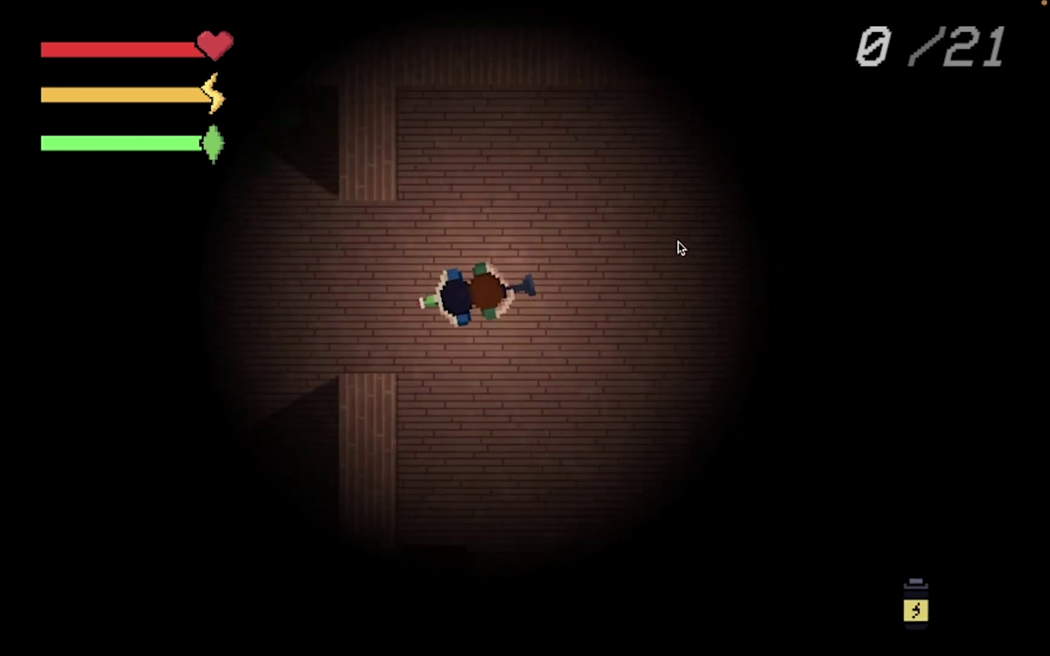
{"action": "key", "text": "a"}
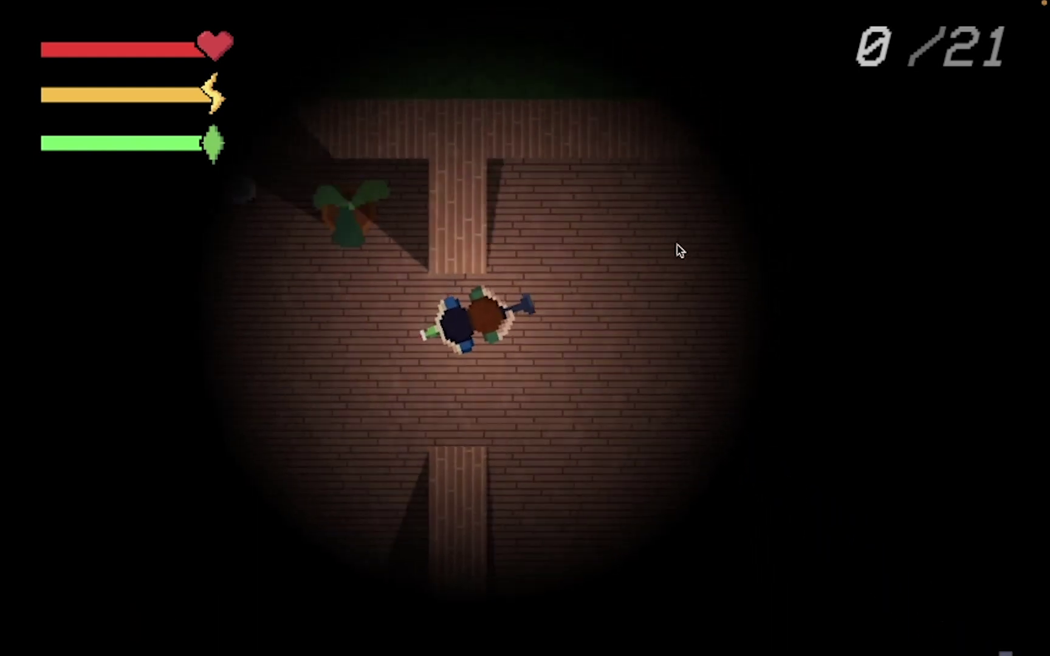
{"action": "key", "text": "a"}
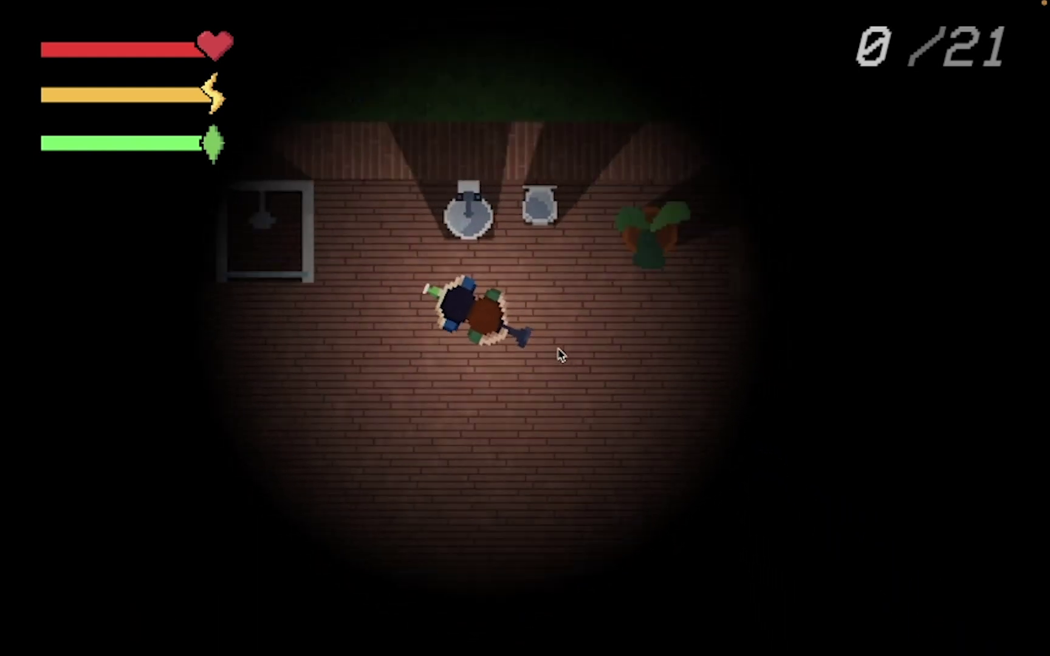
{"action": "key", "text": "s+d"}
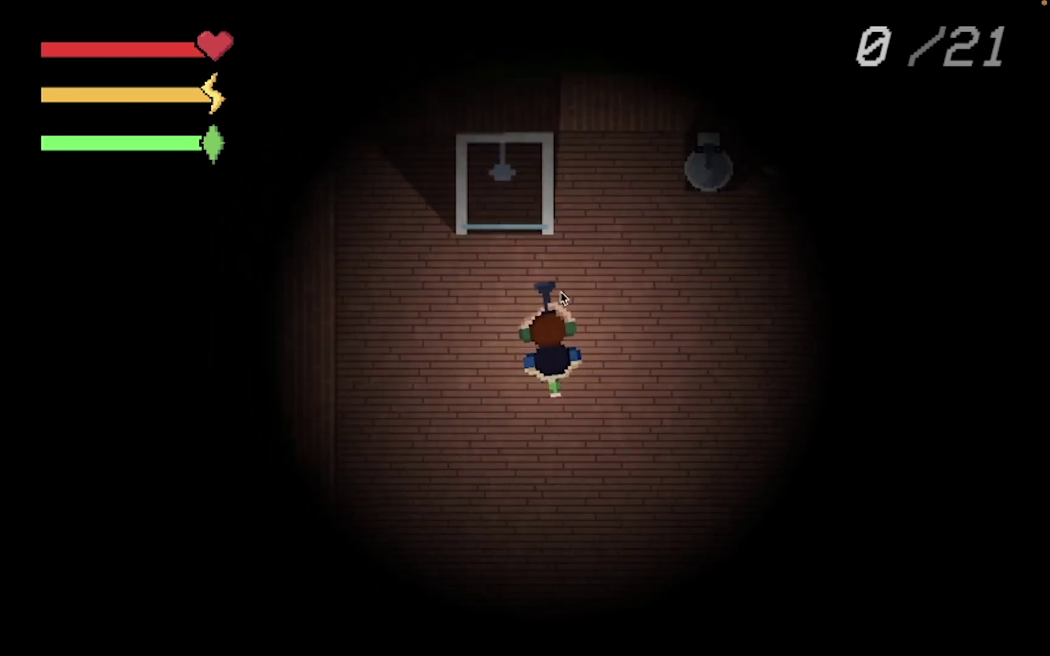
{"action": "key", "text": "w+d"}
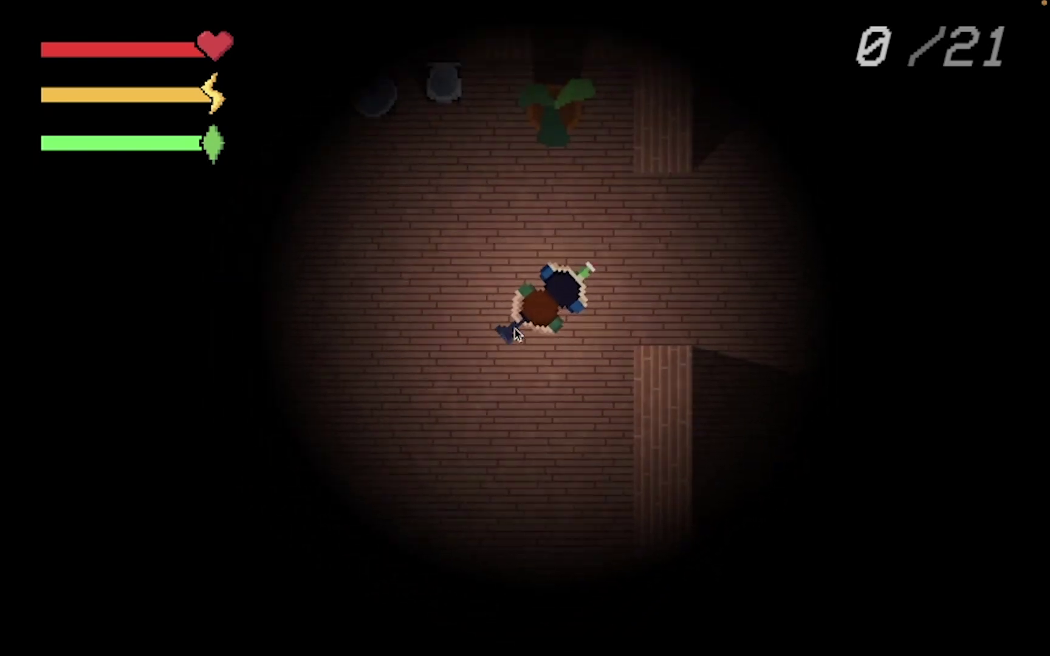
Pause and resume the game, then walk right and down-right toward the battery.
{"action": "key", "text": "Escape"}
{"action": "left_click", "coordinate": [536, 394]}
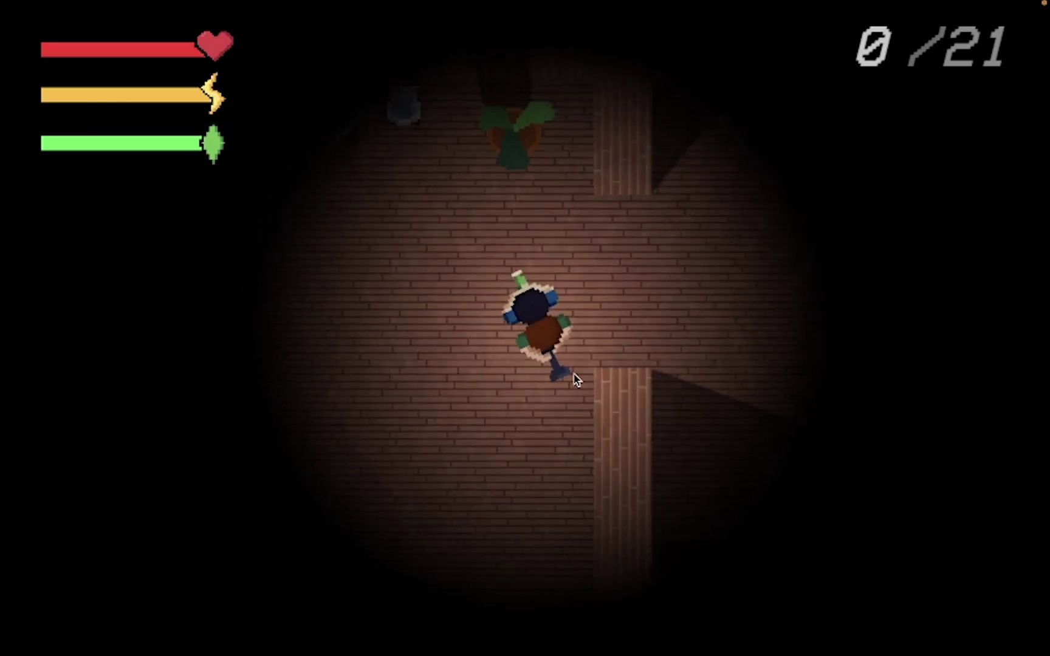
{"action": "key", "text": "d"}
{"action": "key", "text": "s+d"}
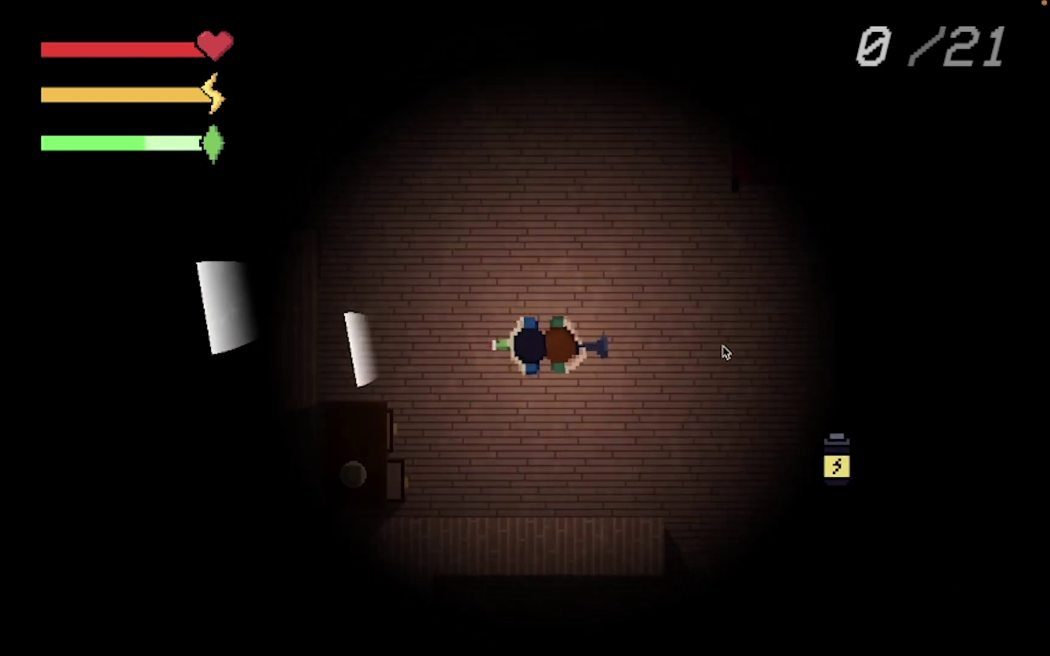